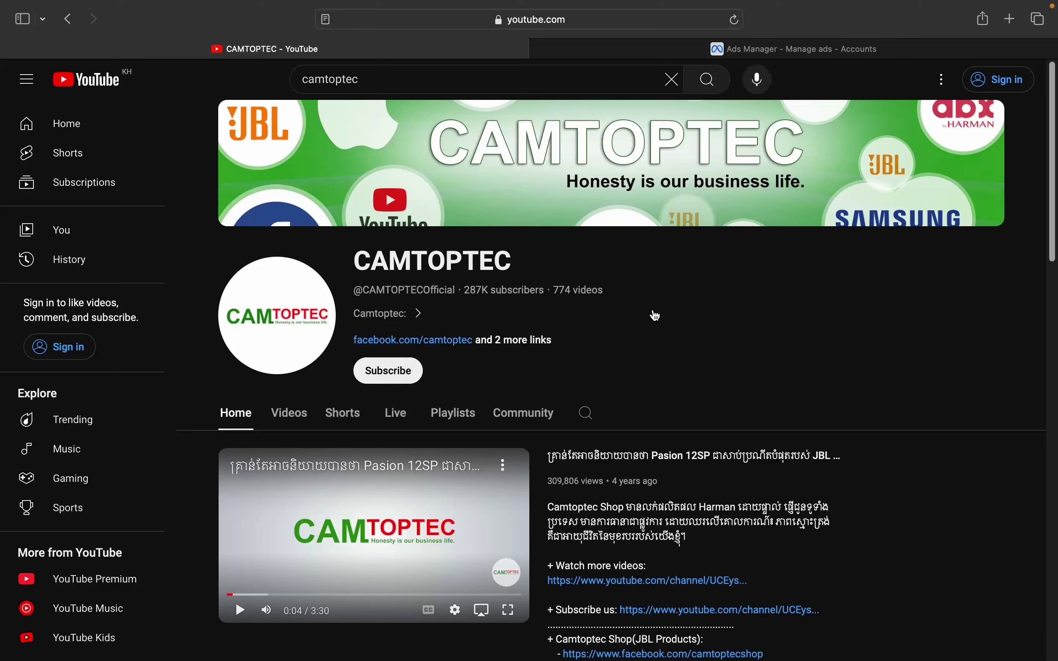
Switch to Ads Manager and create a new campaign with the Engagement objective, using the manual engagement campaign setup
left_click(770, 56)
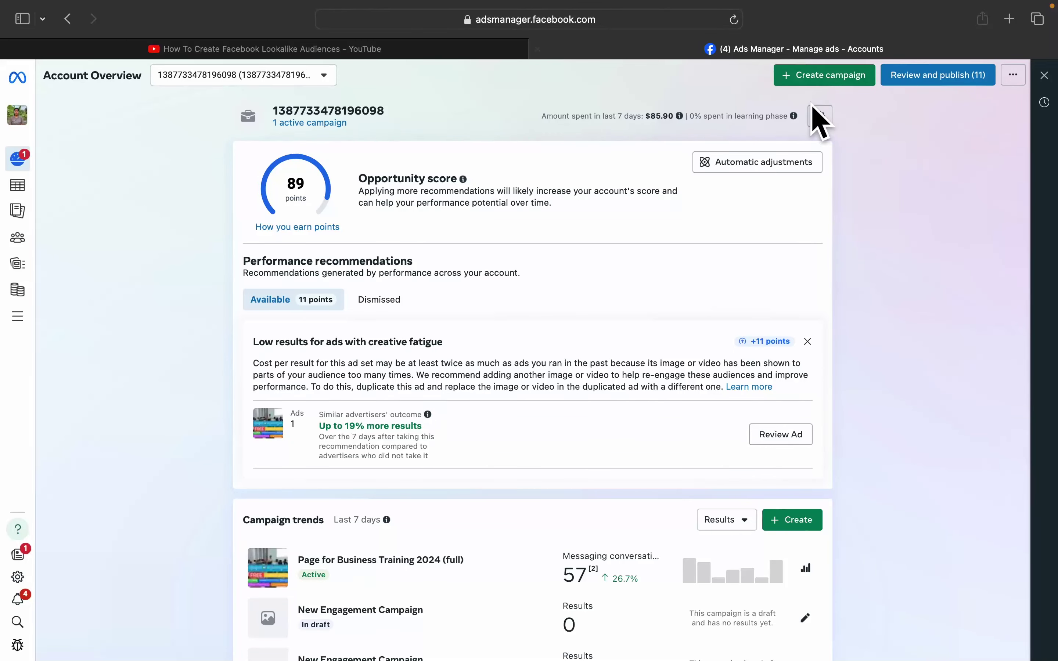
left_click(802, 81)
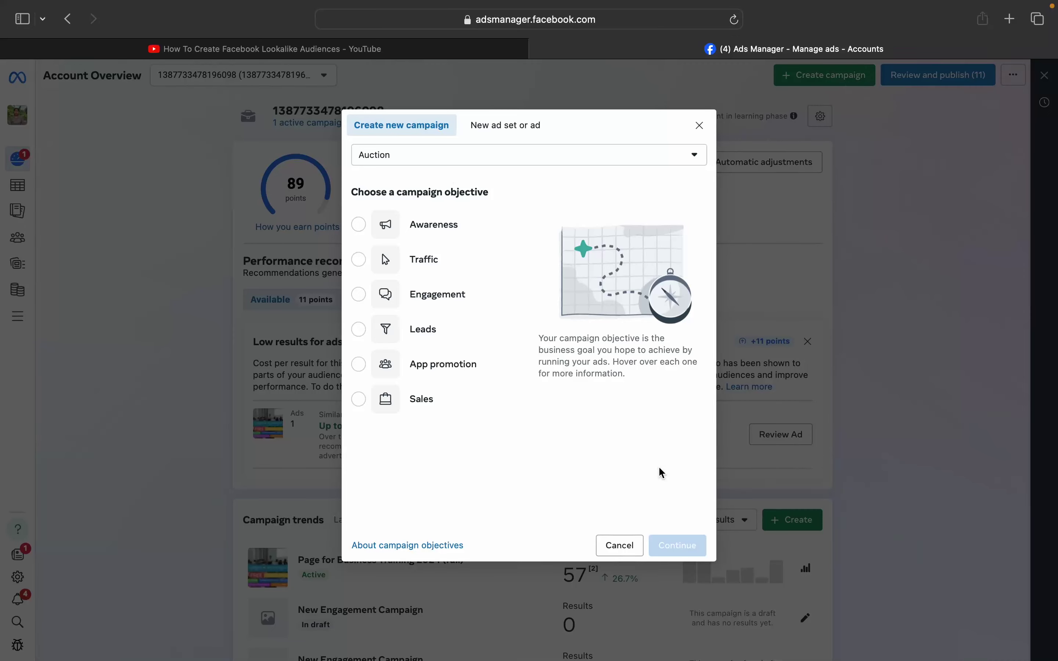
mouse_move(437, 300)
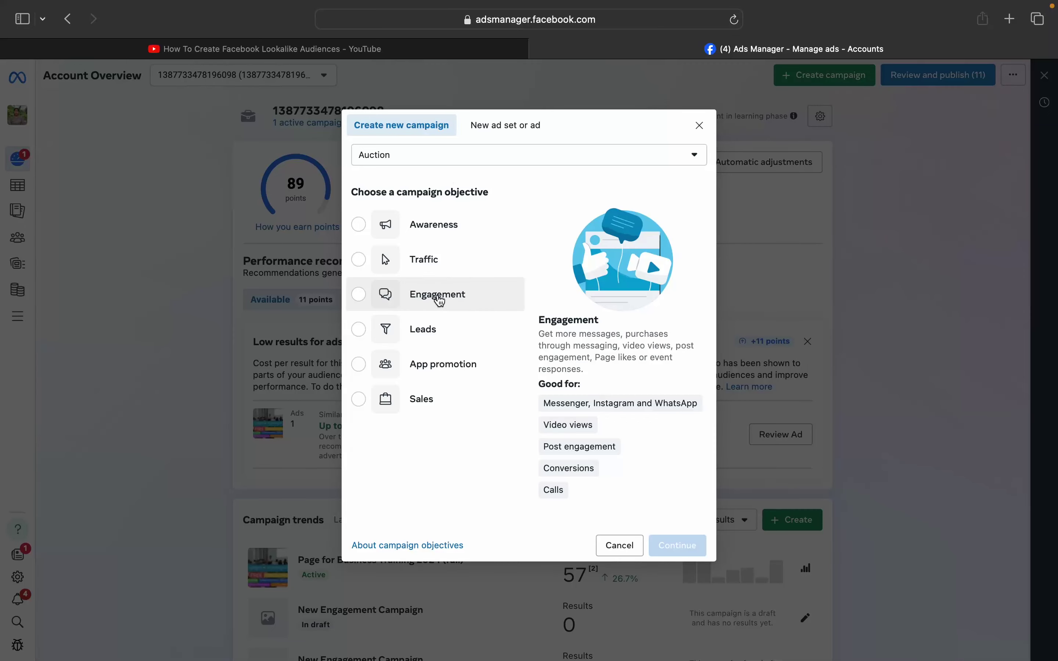
left_click(447, 306)
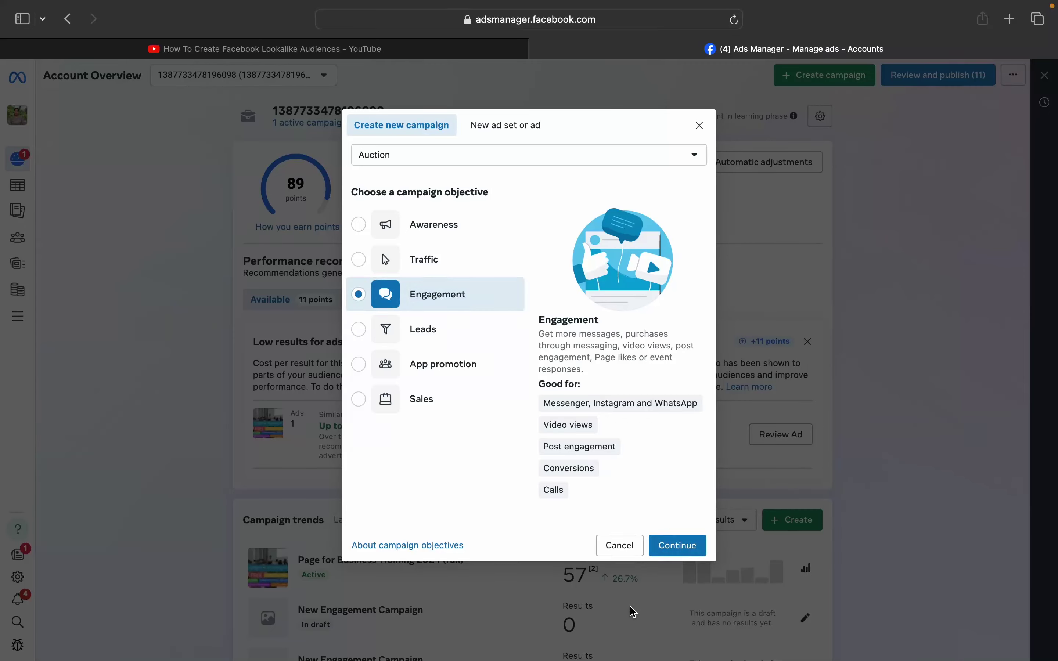
left_click(679, 554)
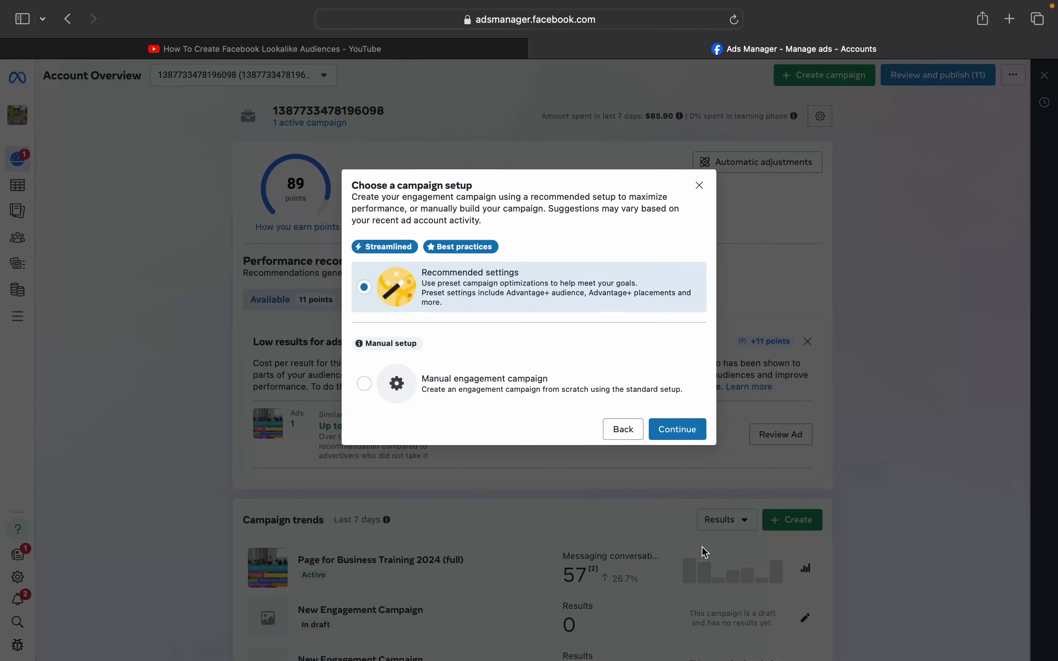
left_click(480, 390)
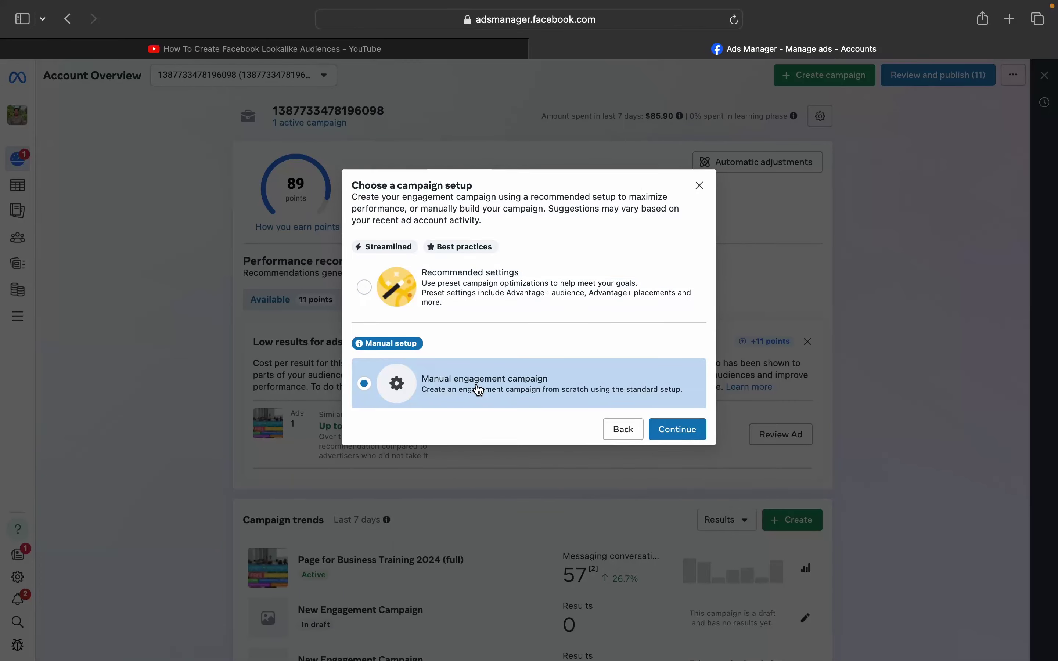
left_click(684, 435)
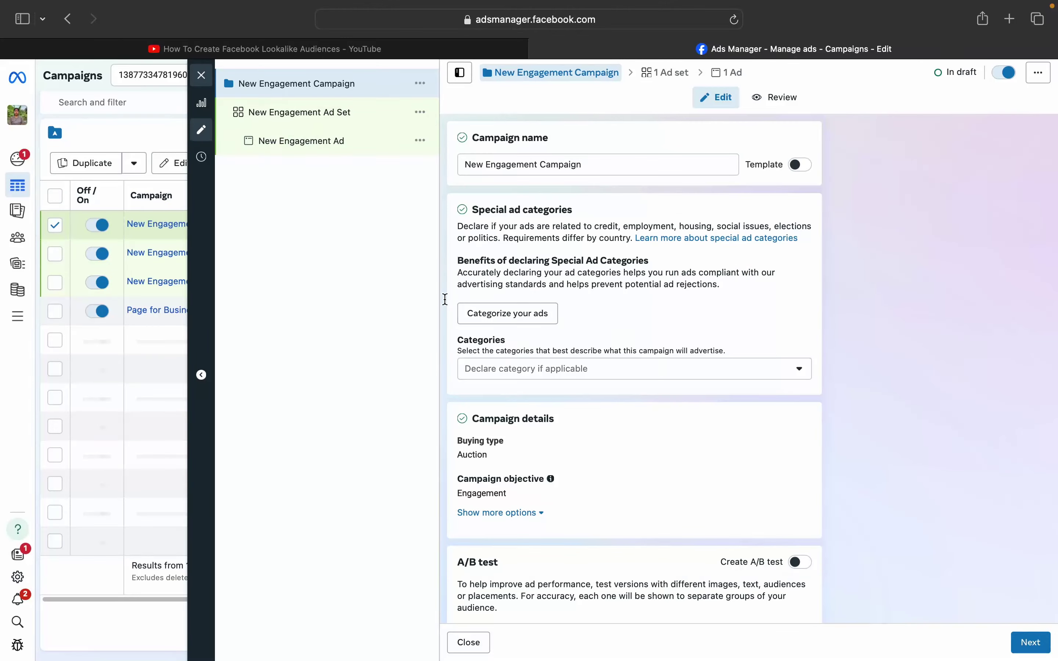
Open the New Engagement Ad Set and switch it from Advantage+ audience to the original audience options
left_click(277, 124)
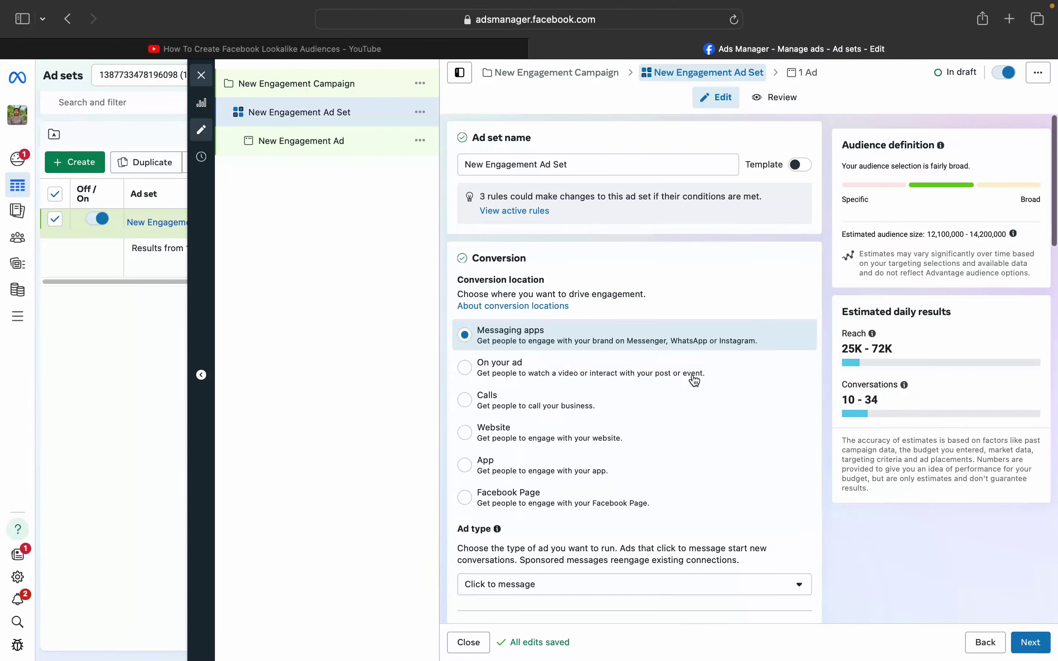
scroll(745, 539, "down", 6)
scroll(747, 543, "down", 20)
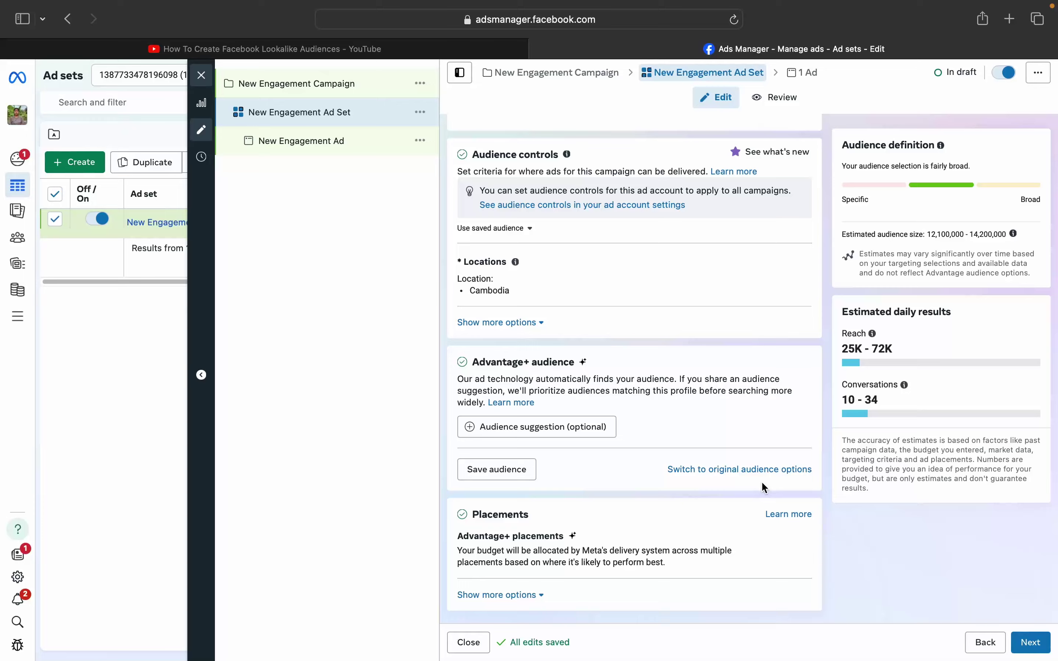
left_click(751, 471)
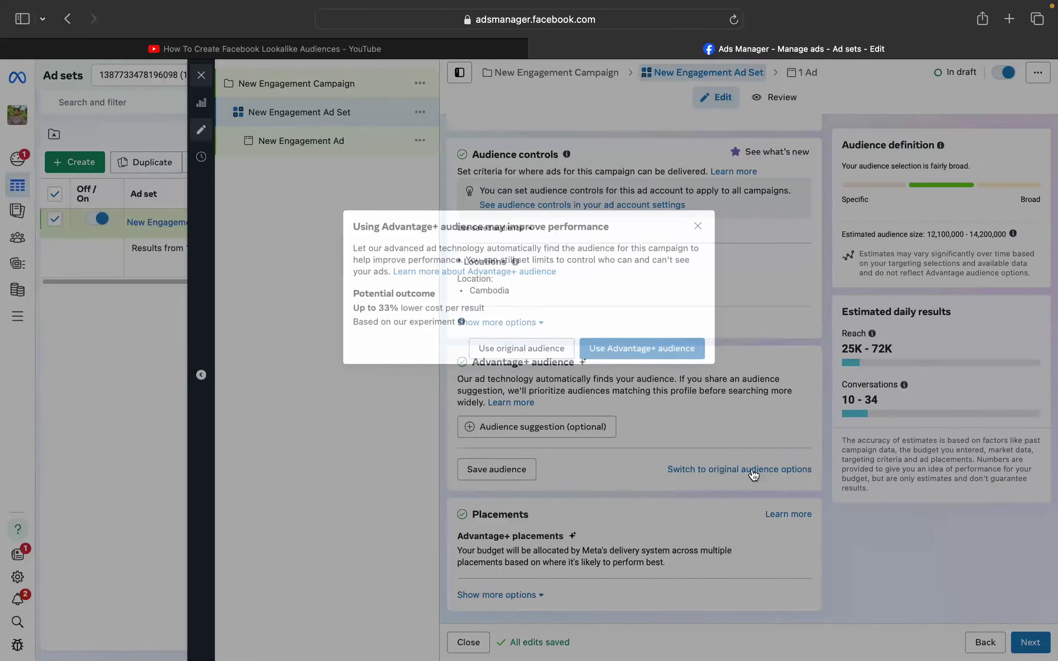
left_click(529, 350)
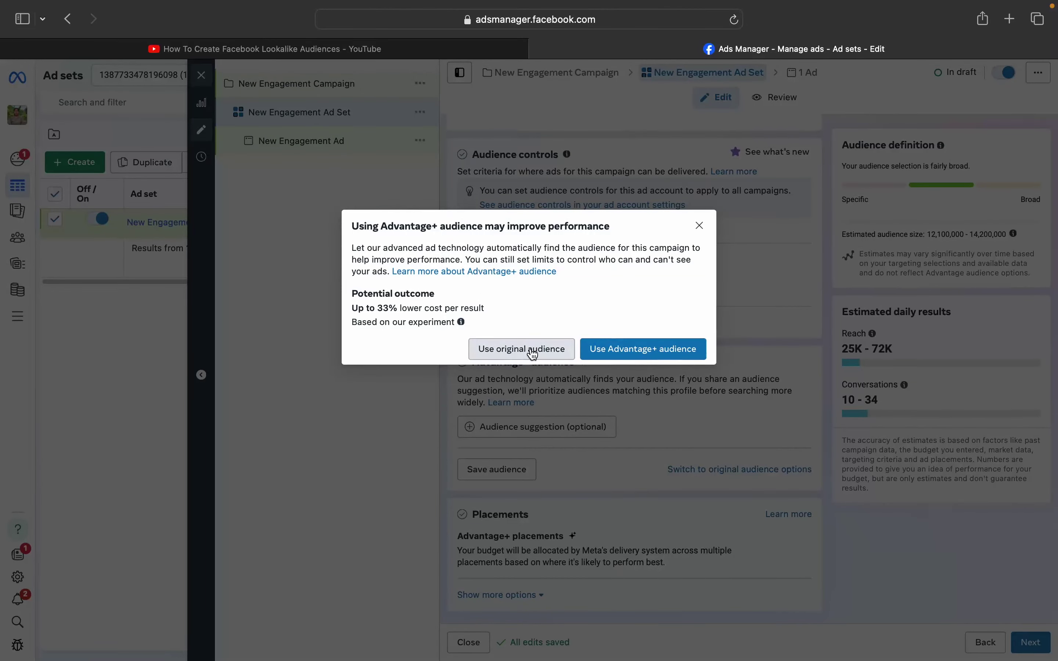
Start creating a new lookalike audience from the ad set's Custom audiences section
scroll(643, 444, "down", 6)
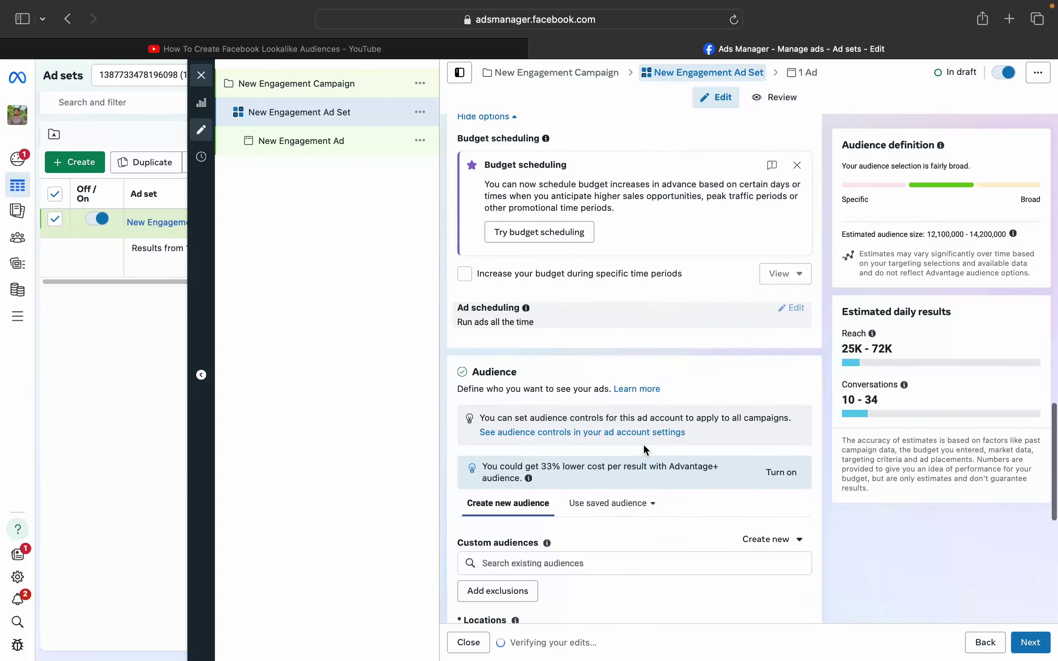
scroll(644, 443, "down", 3)
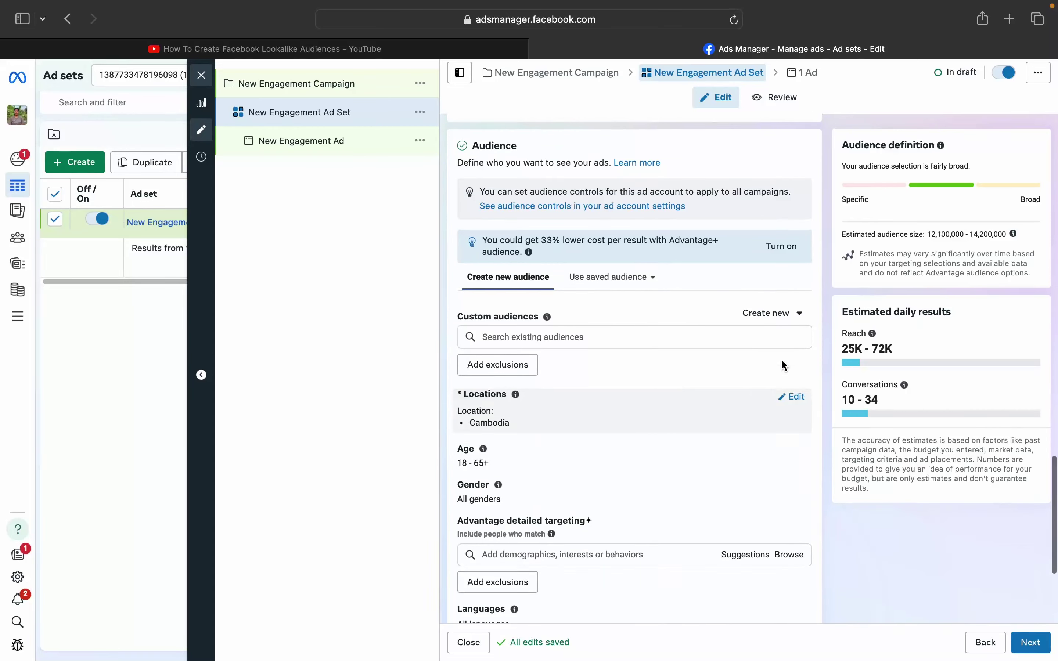
left_click(789, 322)
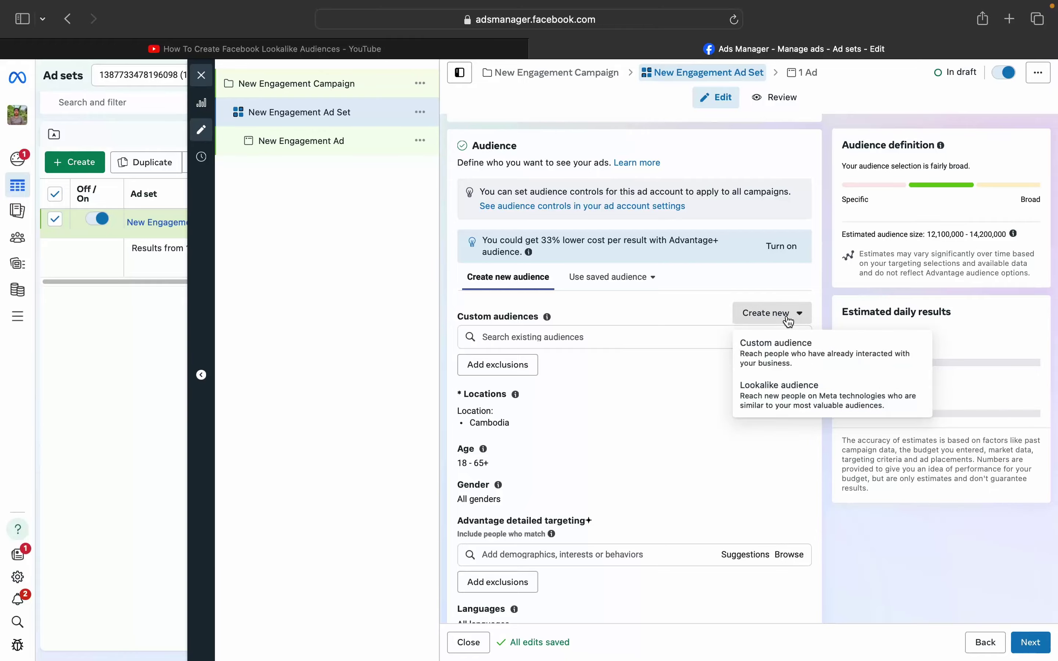
scroll(838, 404, "up", 5, "ctrl")
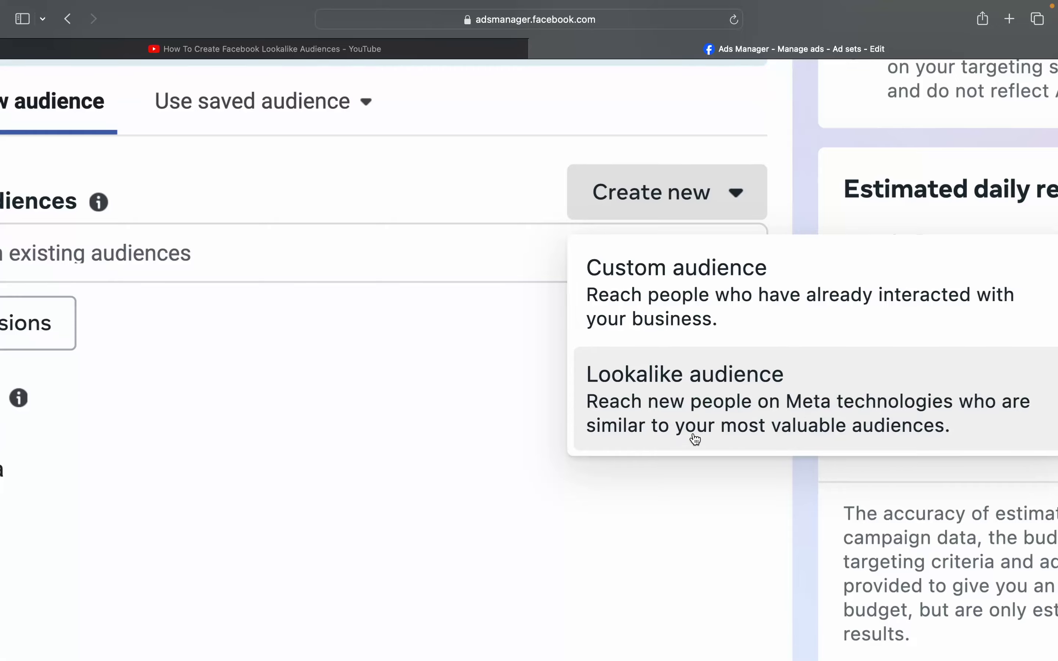
left_click(762, 410)
scroll(762, 411, "down", 5, "ctrl")
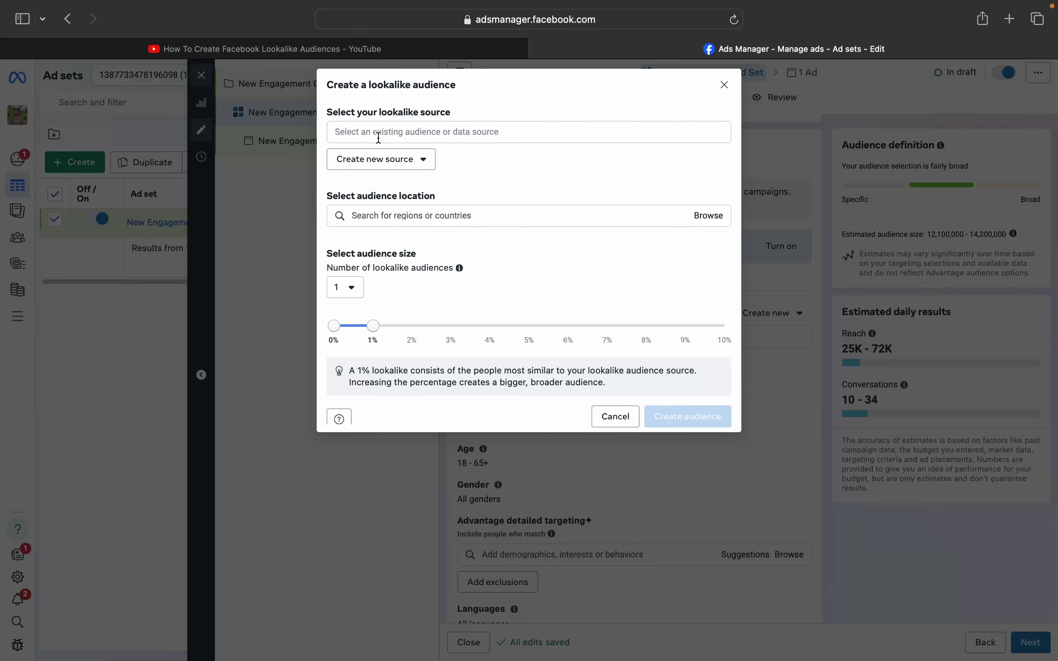
Choose the Camtoptec page from the other sources as the lookalike source
left_click(395, 132)
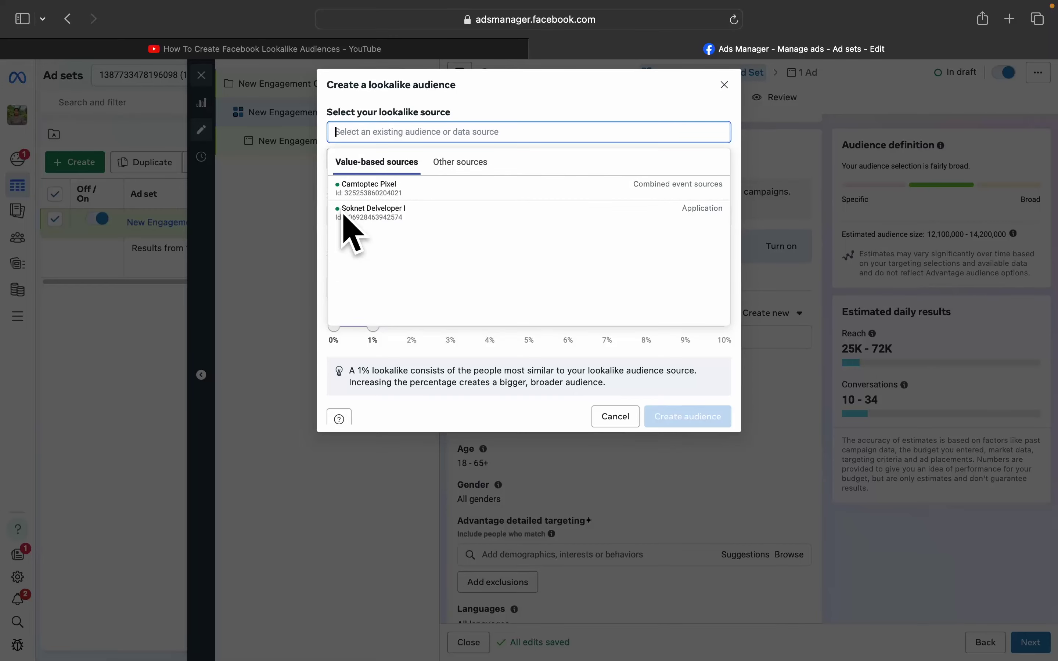
left_click(467, 171)
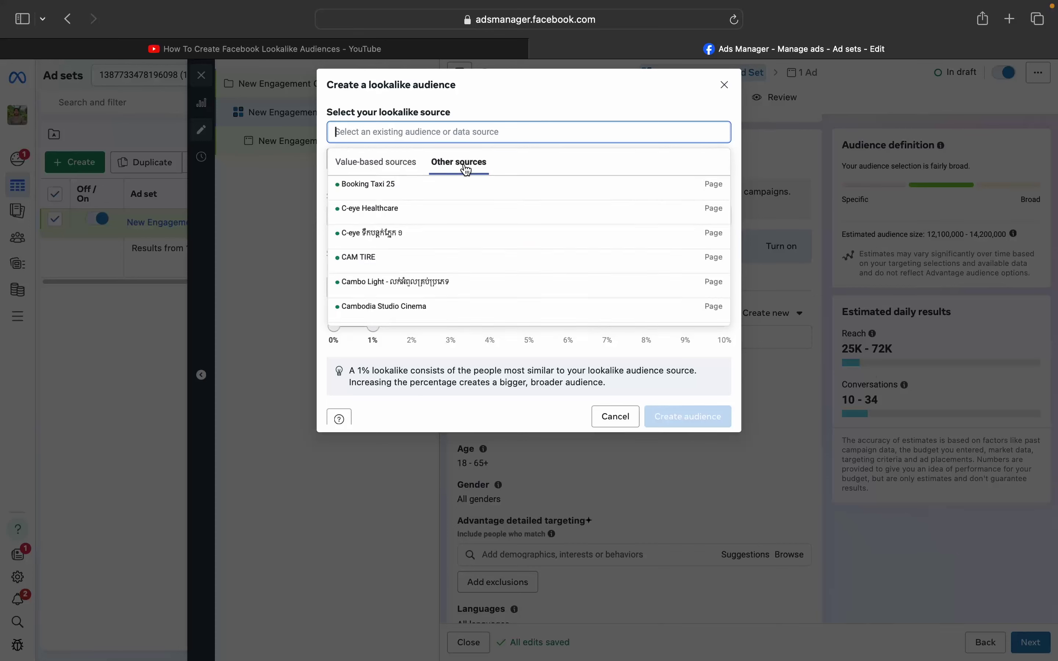
scroll(507, 289, "down", 3)
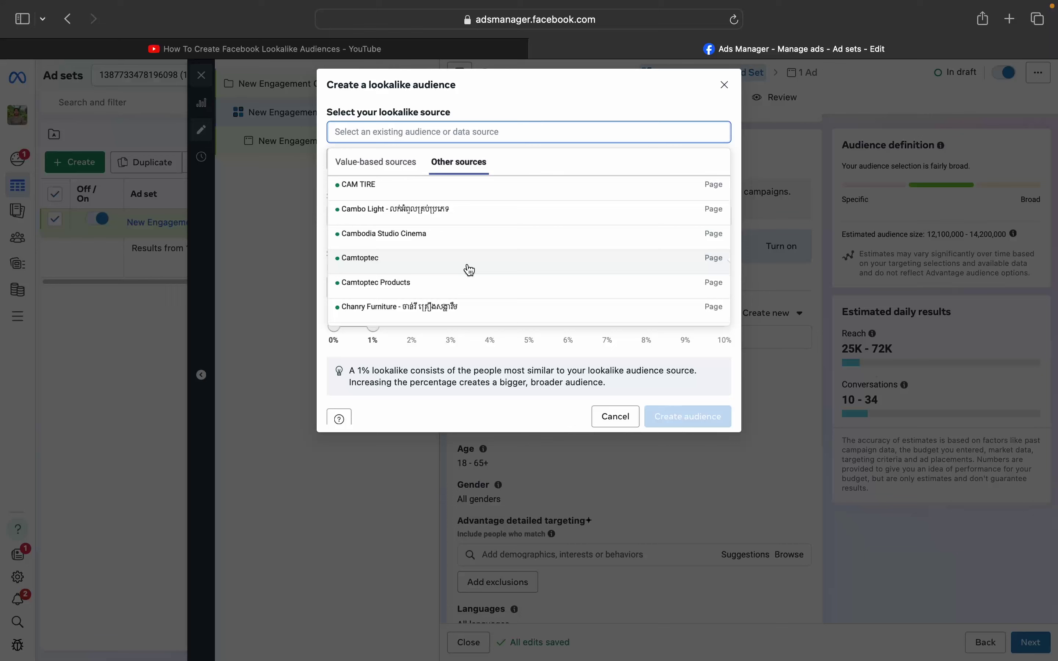
left_click(470, 270)
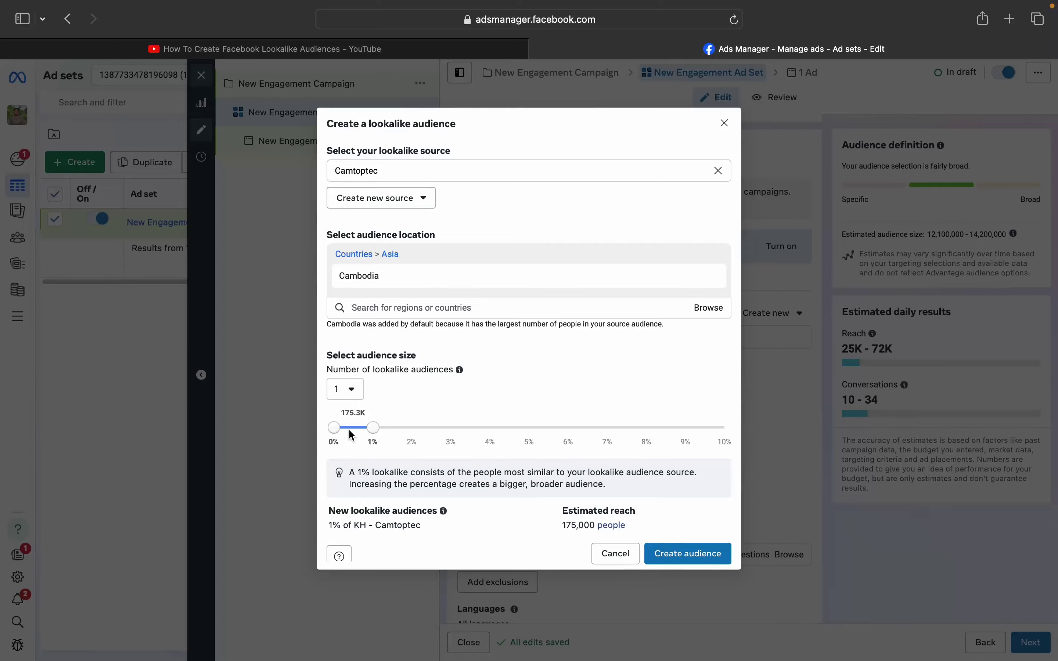
Widen the lookalike audience size to 2% and finally to 3%
scroll(349, 429, "up", 5)
left_click_drag(375, 438, 412, 439)
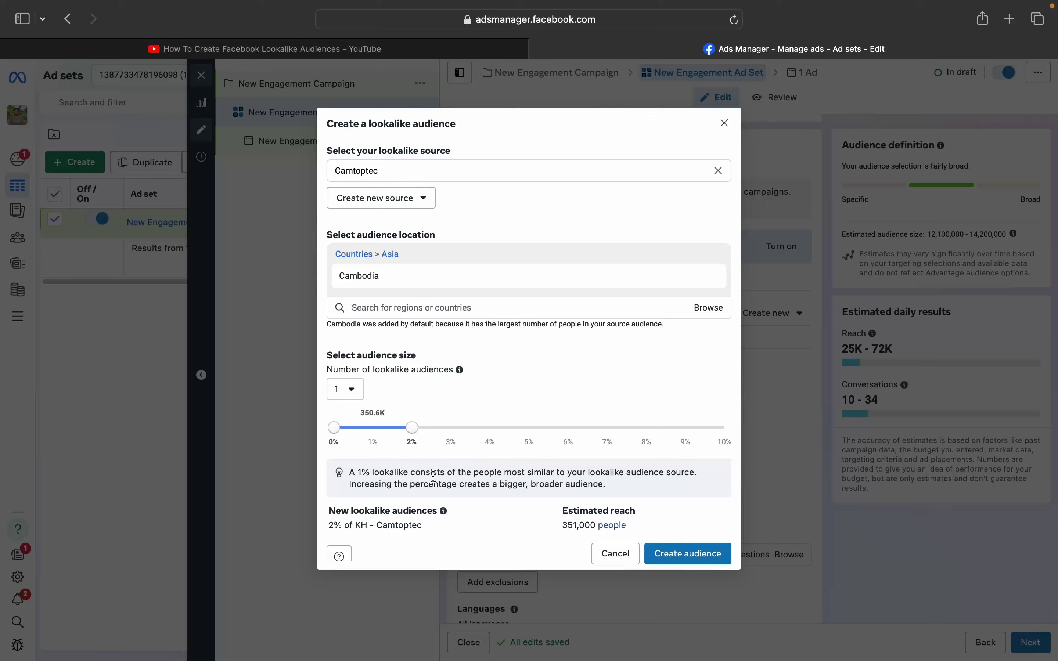
left_click_drag(413, 428, 452, 437)
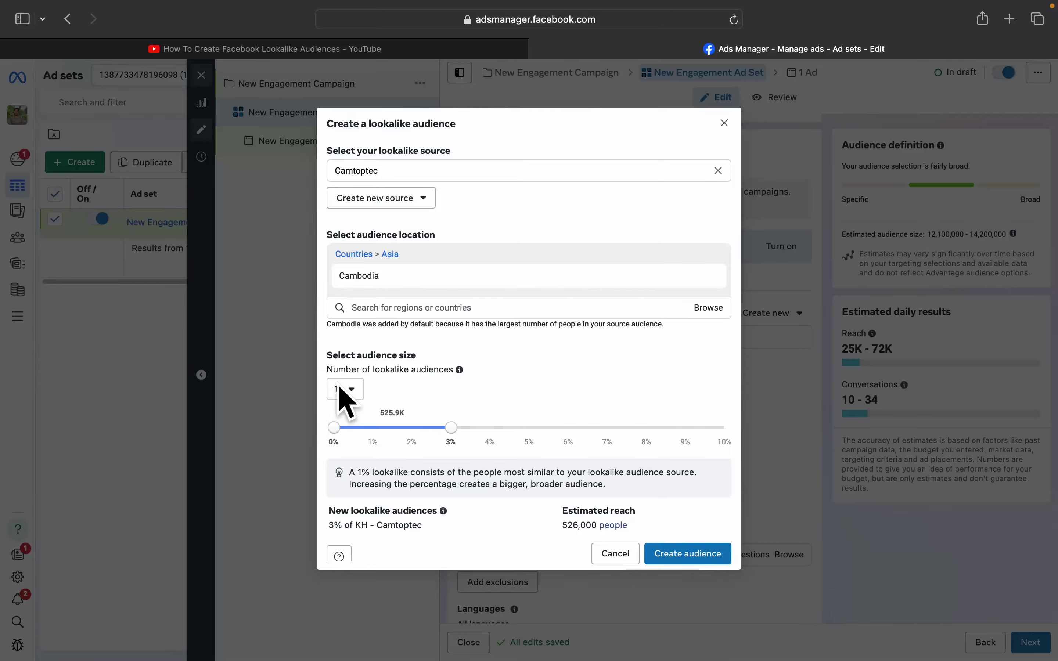
Raise the number of lookalike audiences to 2 and finally to 3, and review the resulting percentage ranges and estimated reach
scroll(329, 396, "up", 5)
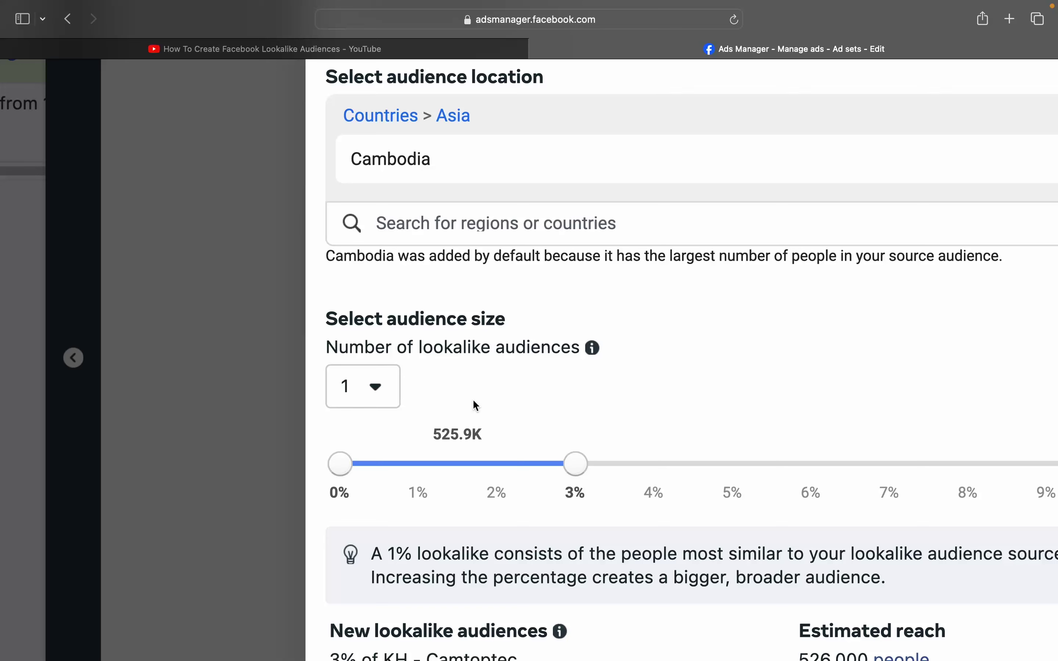
scroll(477, 406, "down", 2)
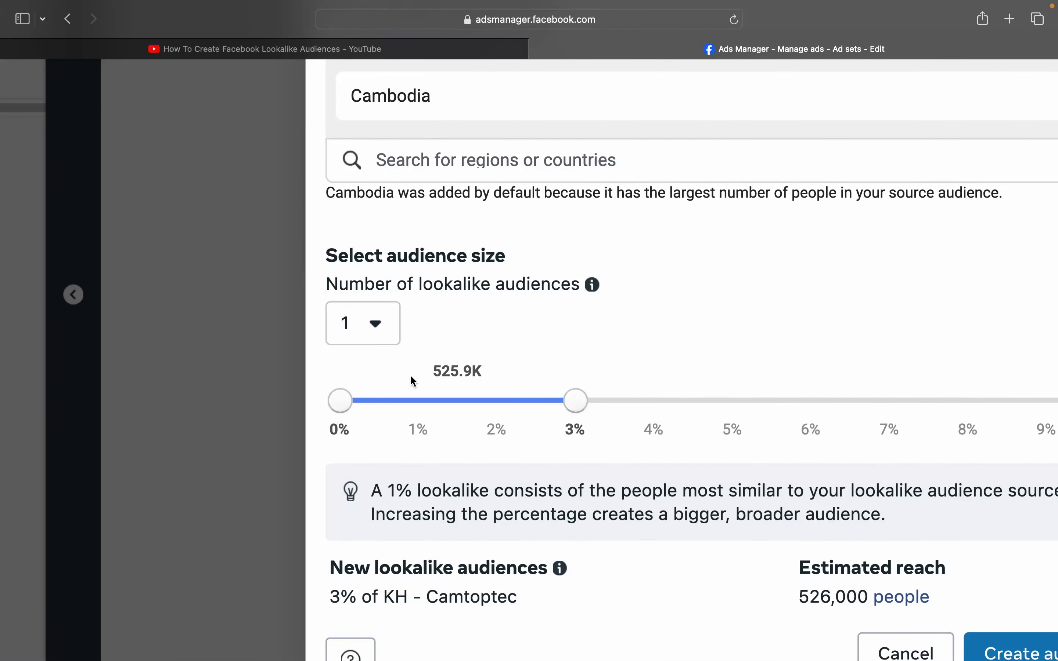
left_click(373, 333)
left_click(391, 426)
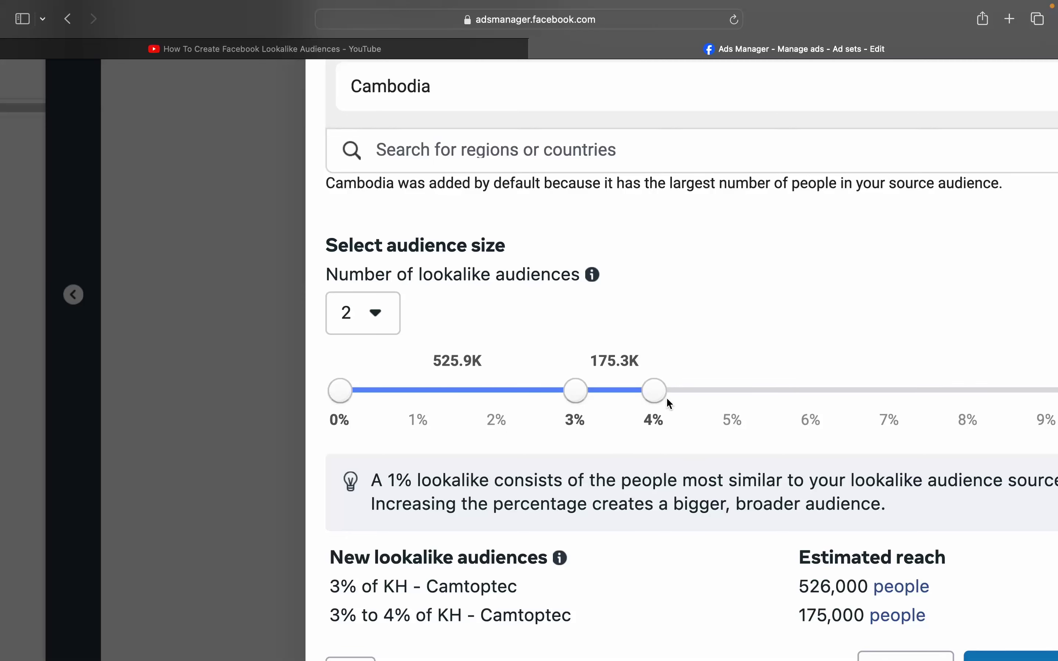
left_click(377, 312)
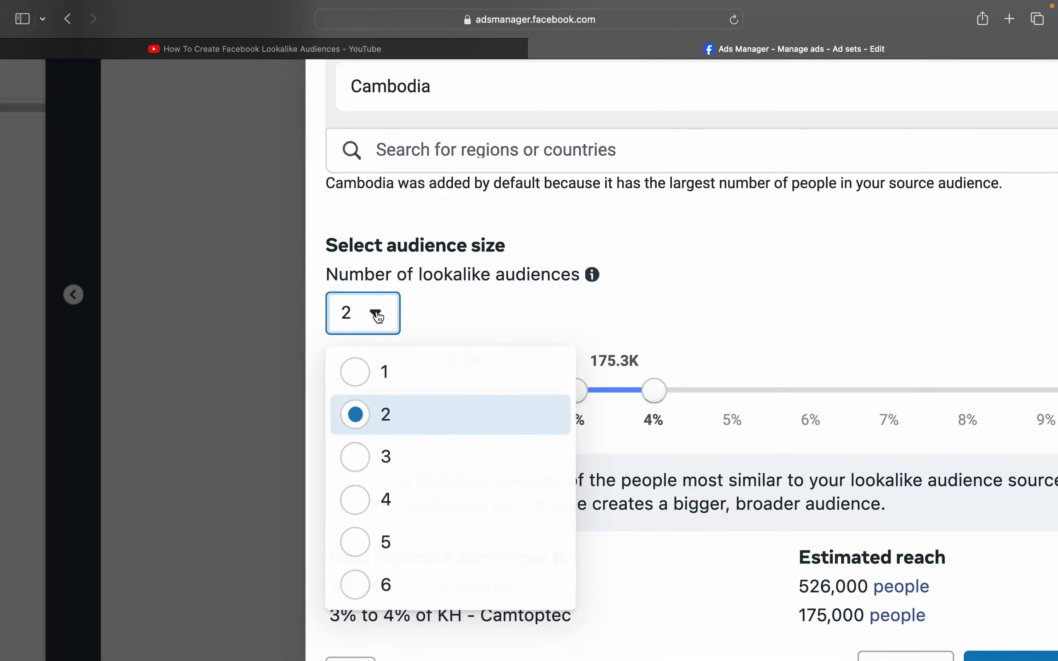
left_click(379, 465)
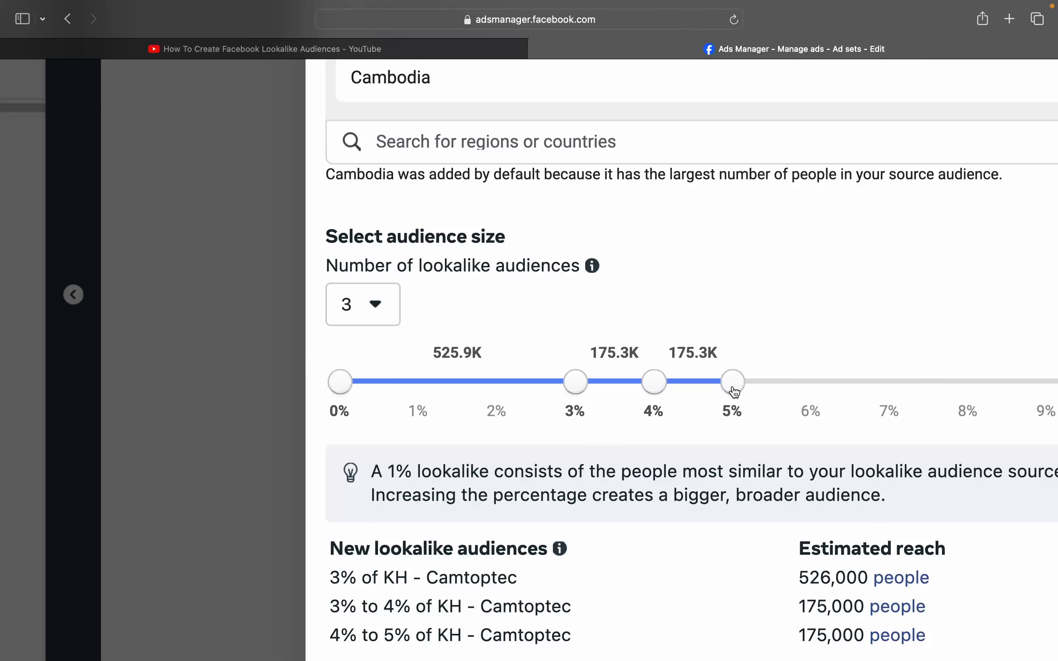
scroll(756, 479, "down", 3)
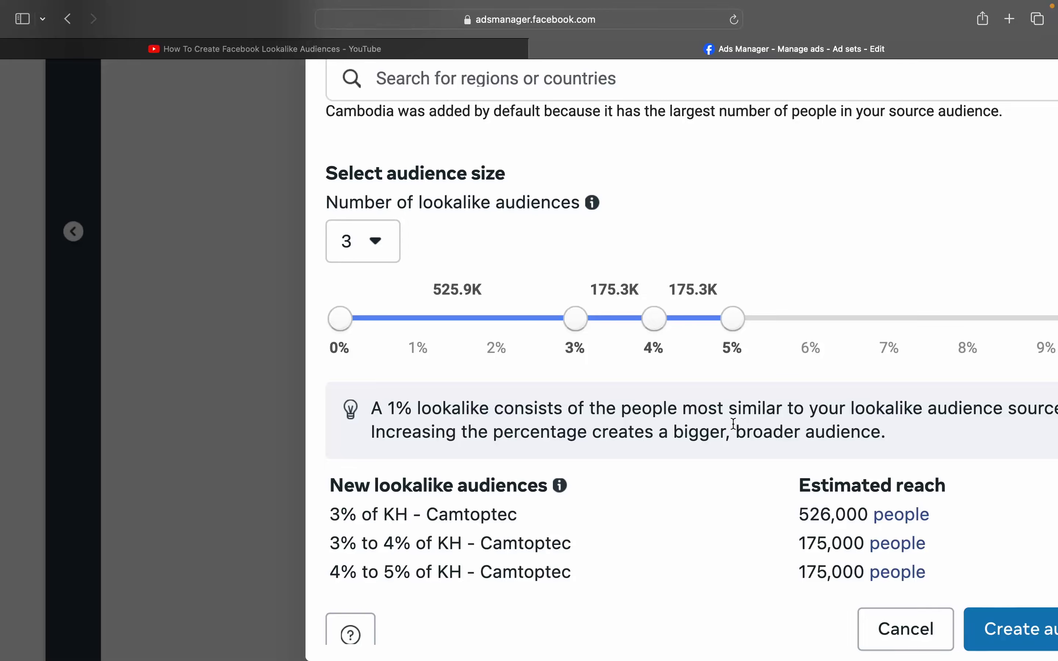
scroll(735, 423, "down", 5)
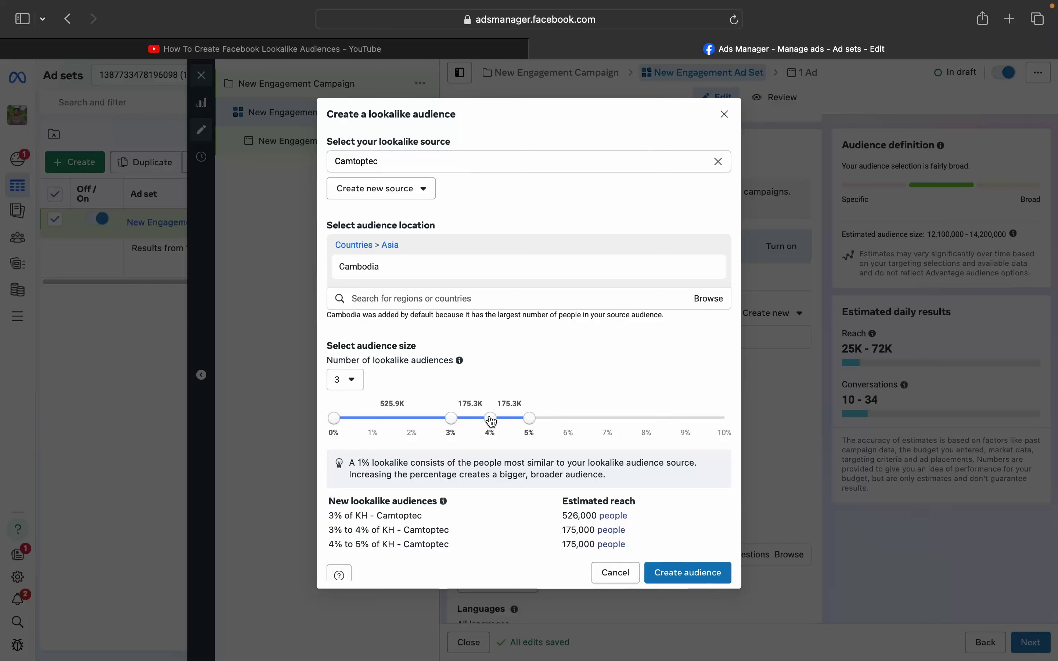
Set the number of lookalike audiences to 1, try to create the 3% Camtoptec audience, and cancel the lookalike dialog
left_click(349, 380)
left_click(366, 409)
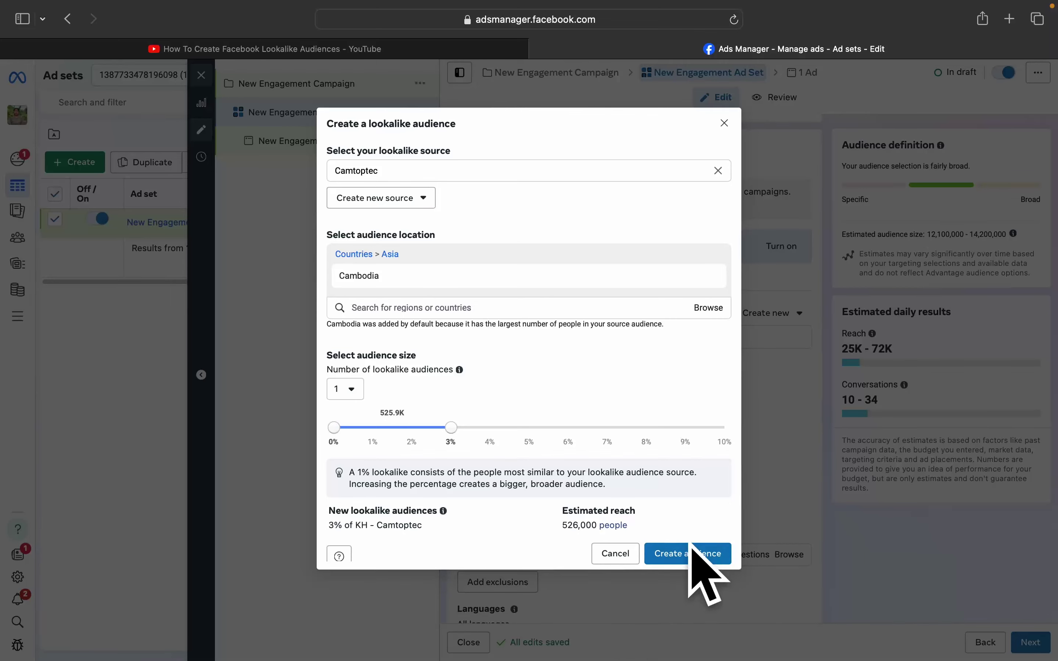
left_click(691, 557)
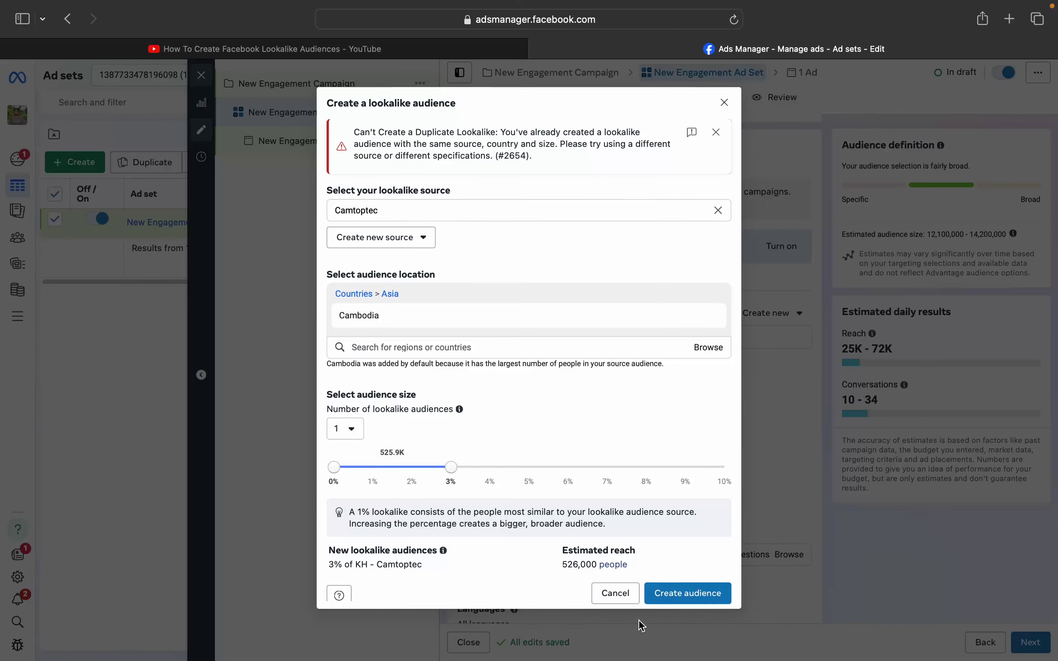
left_click(615, 594)
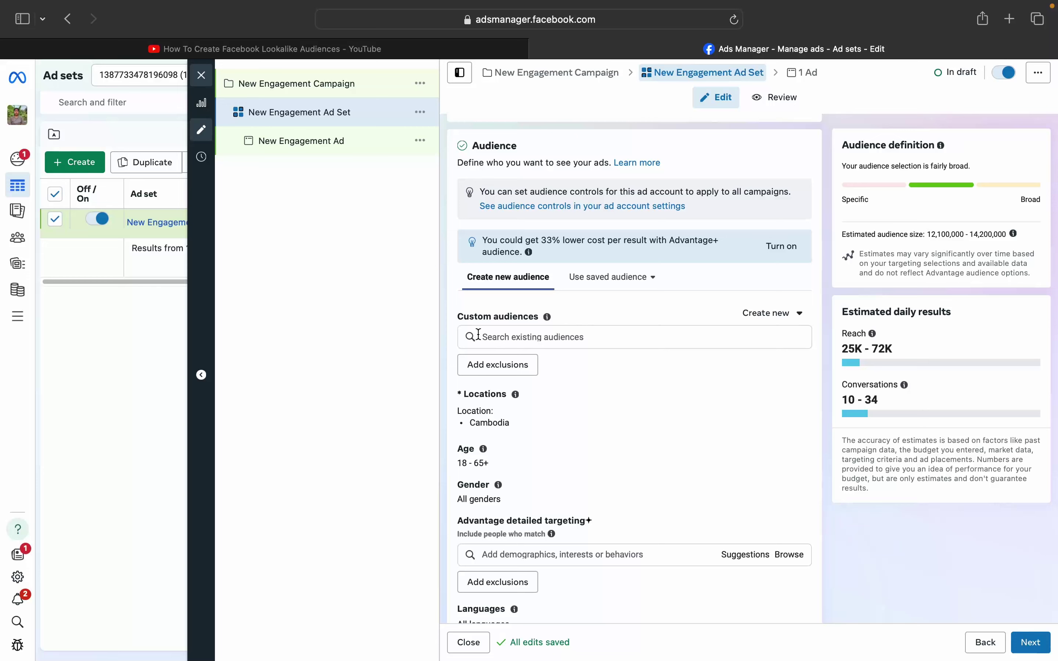
Add the existing audience "Lookalike (KH, 3%) - People who like Camtoptec" to the ad set's custom audiences
left_click(562, 339)
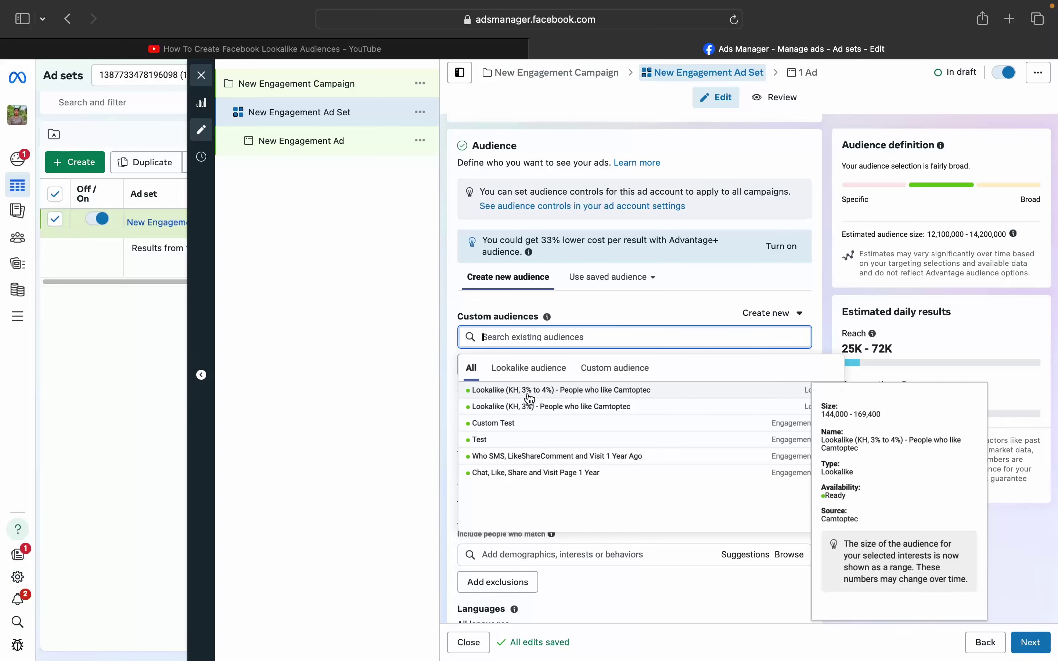
scroll(545, 413, "up", 3)
scroll(551, 412, "up", 3)
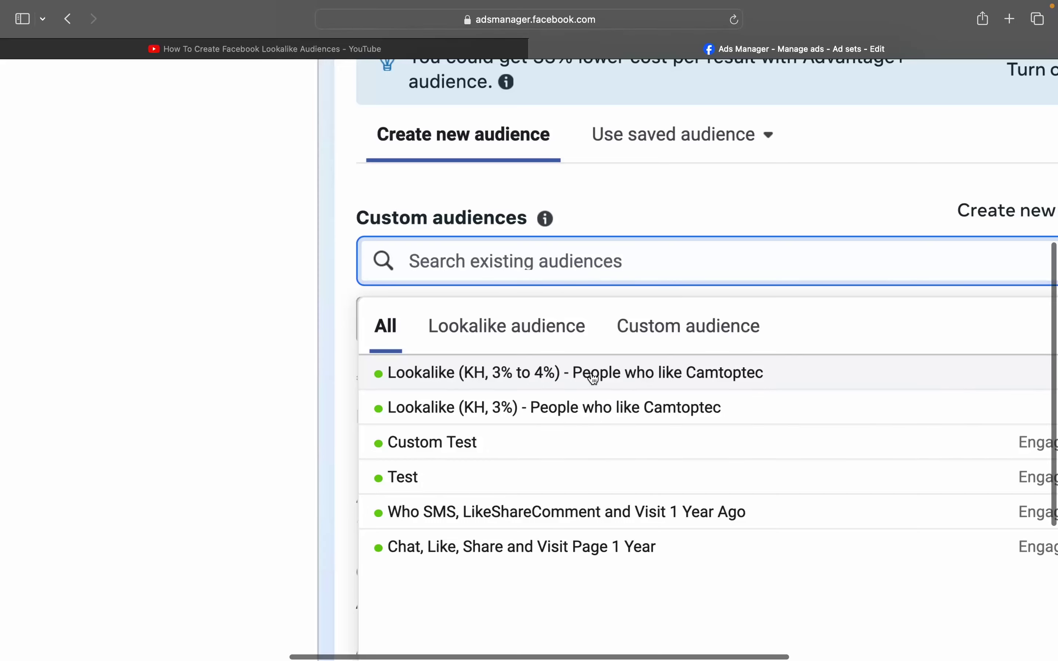
scroll(595, 379, "right", 5)
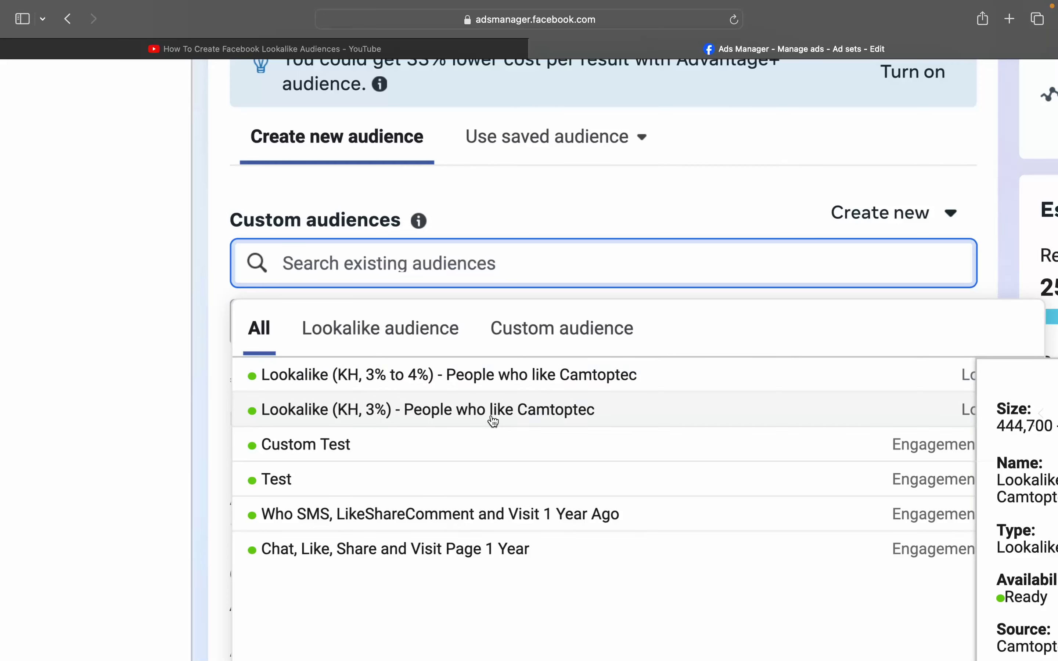
left_click(453, 421)
left_click(994, 356)
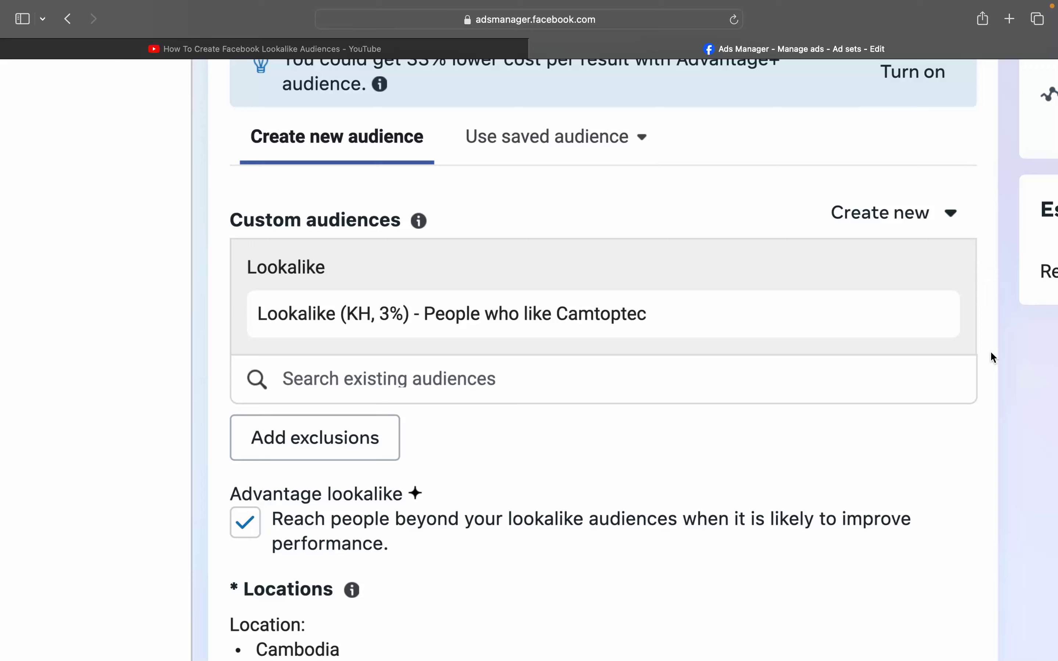
Turn off the Advantage lookalike option that reaches people beyond the lookalike audience, and turn it back on
scroll(723, 437, "down", 3)
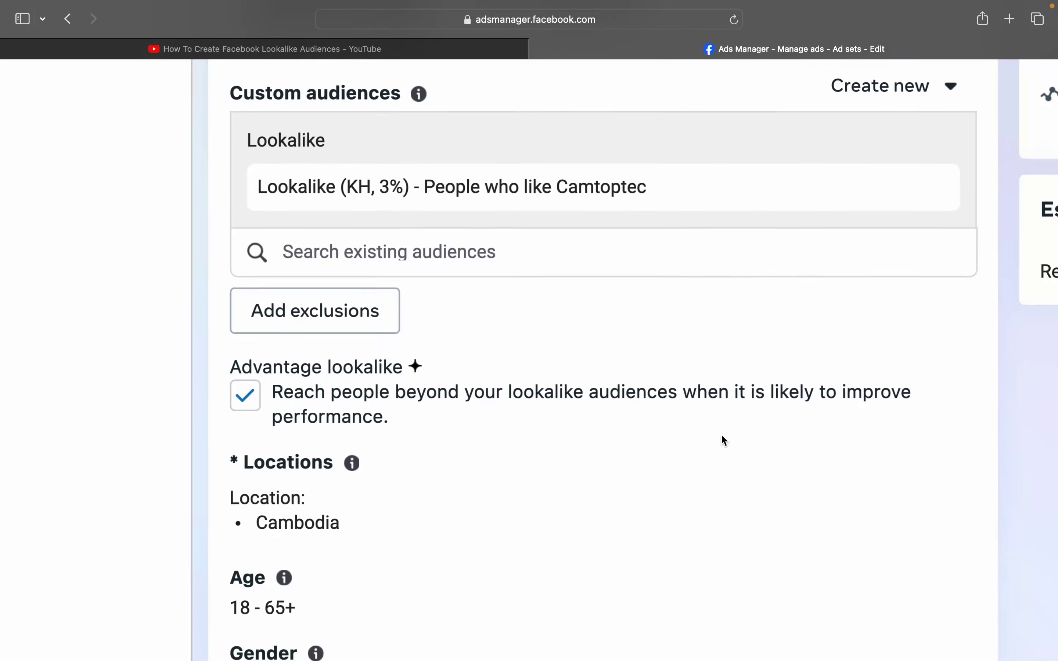
left_click(251, 411)
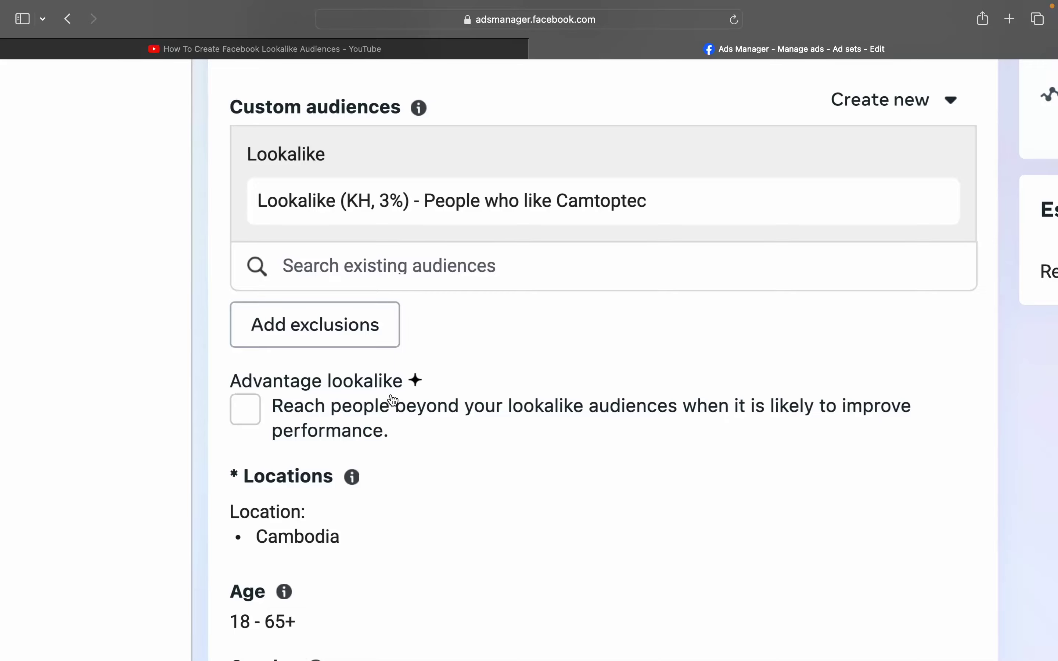
scroll(455, 408, "up", 10)
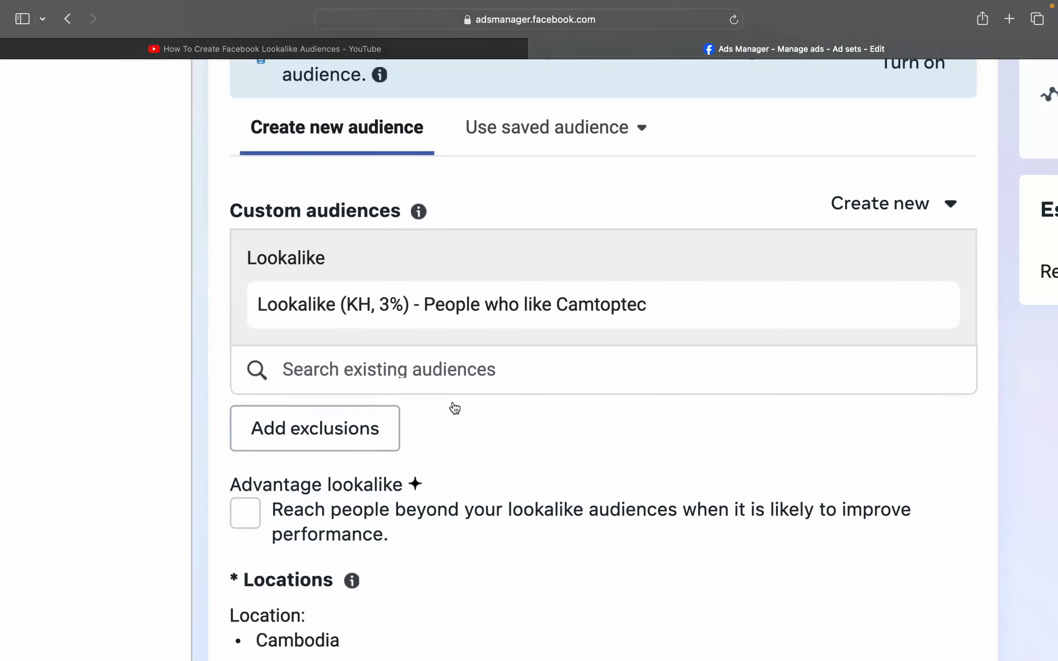
scroll(455, 407, "up", 10)
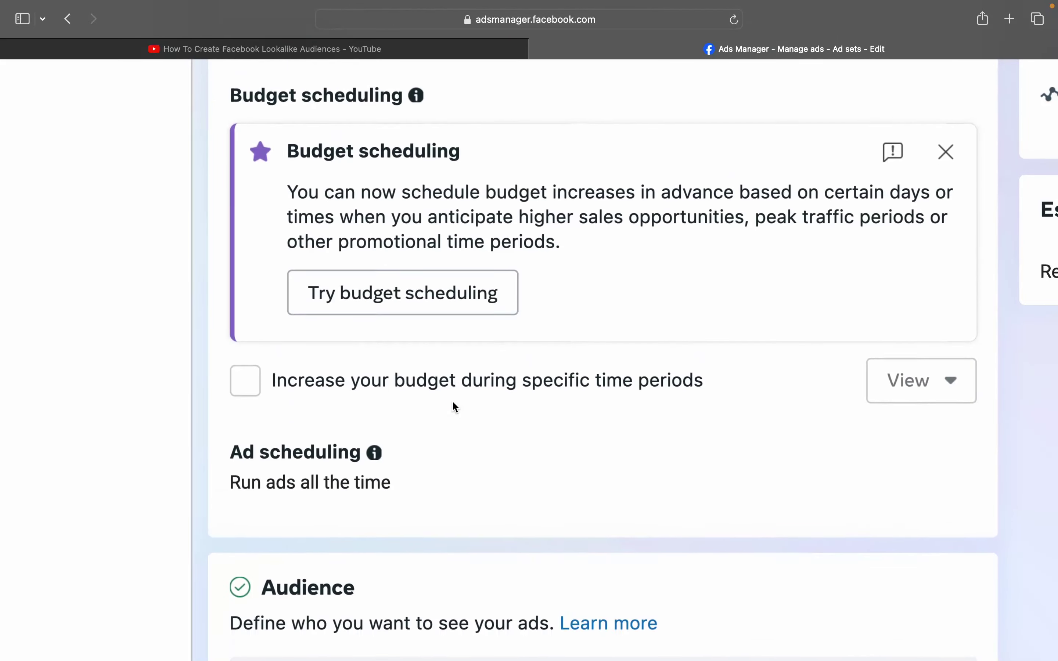
scroll(454, 408, "down", 15)
scroll(455, 407, "down", 8)
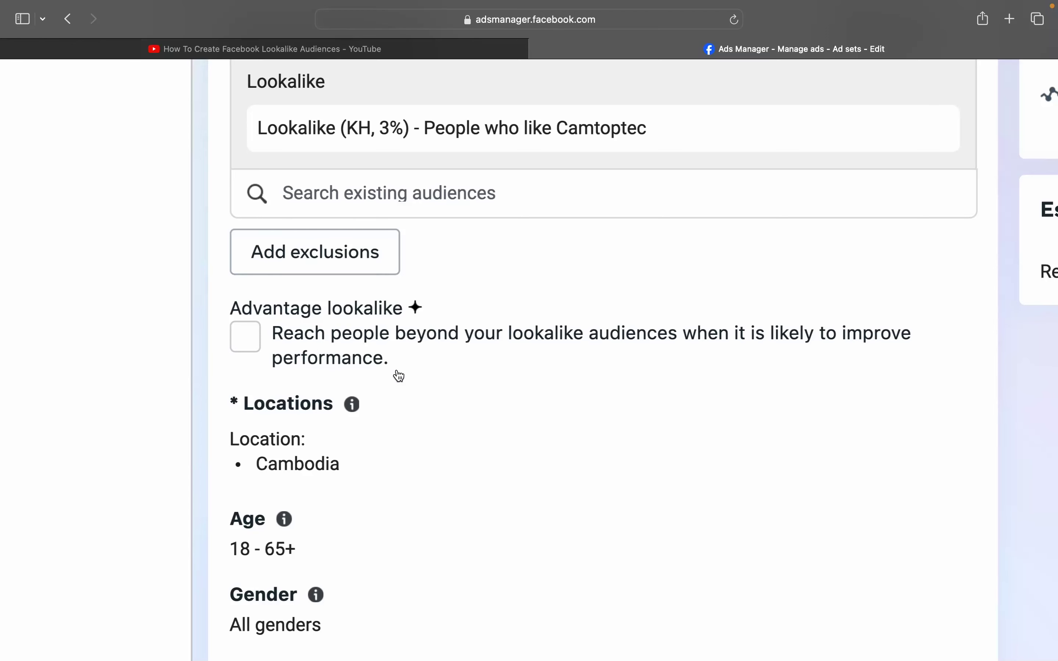
left_click(246, 344)
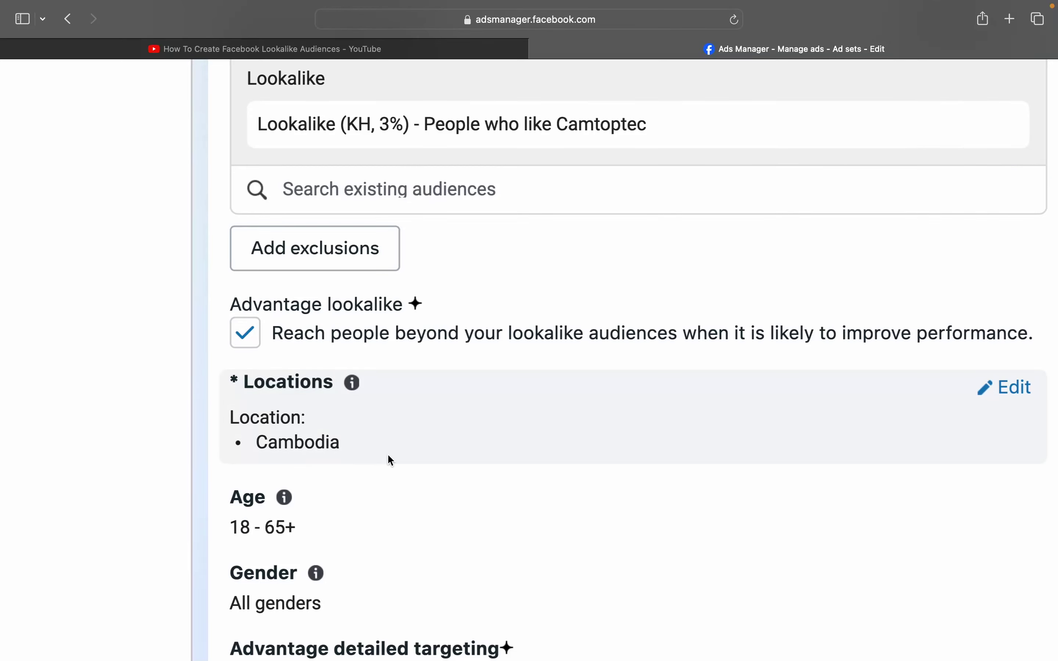
Review the ad set's locations, age, gender, detailed targeting and language settings along with the estimated audience size
scroll(387, 455, "down", 3)
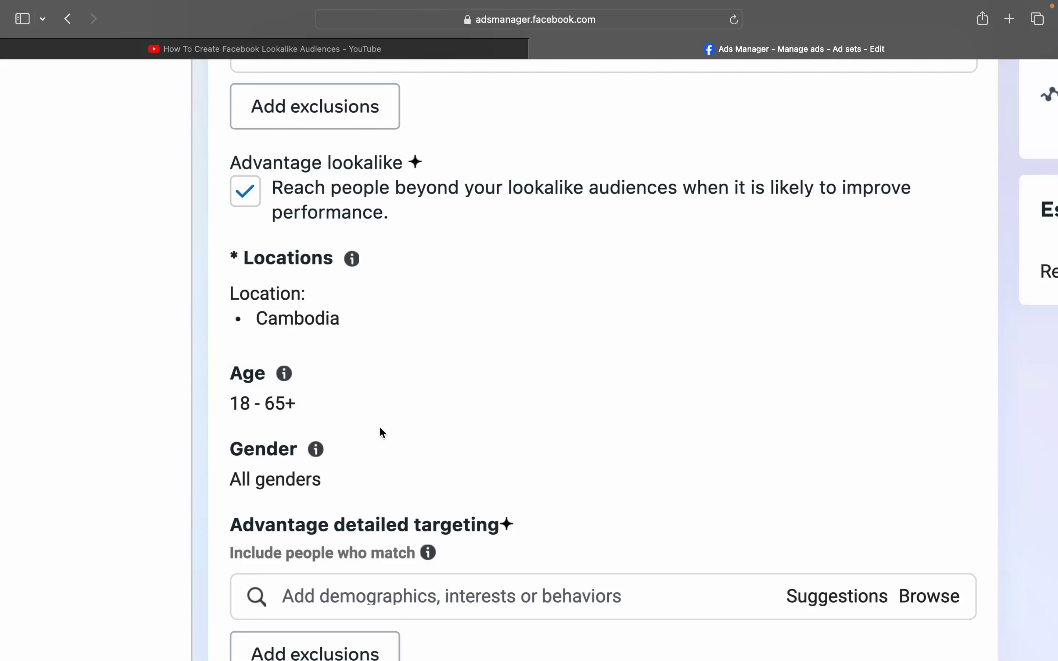
scroll(380, 430, "down", 5)
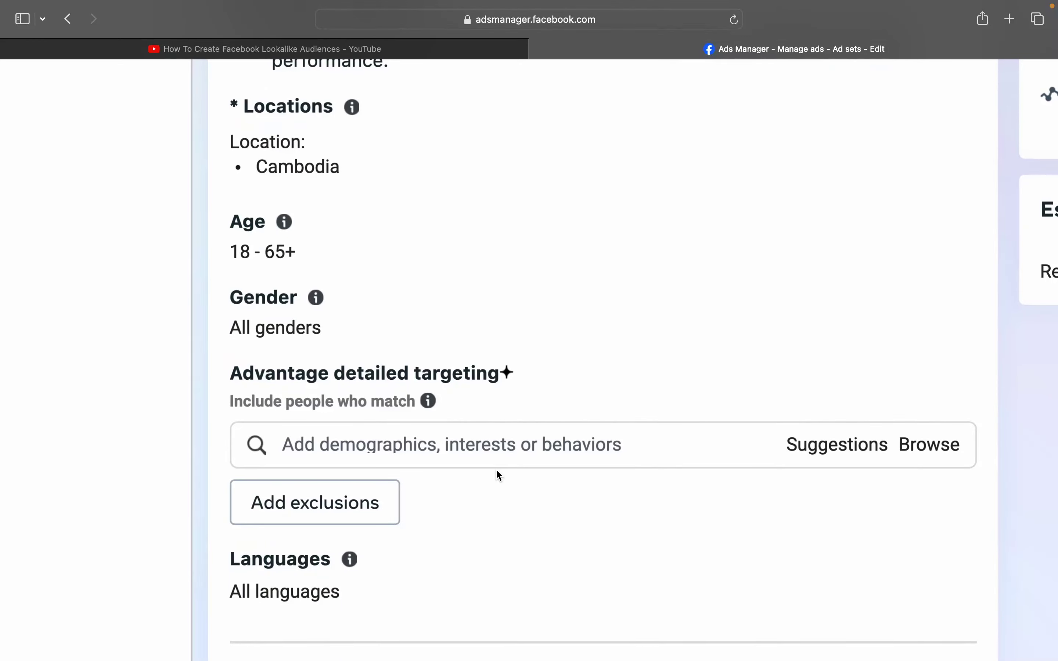
scroll(676, 379, "down", 5)
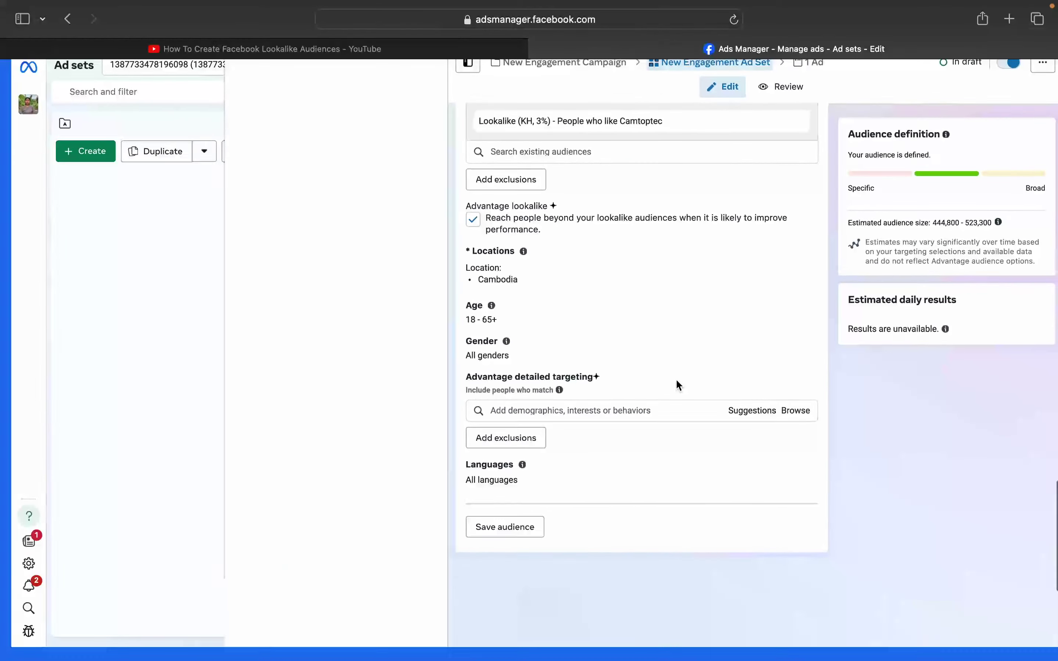
scroll(676, 381, "up", 4)
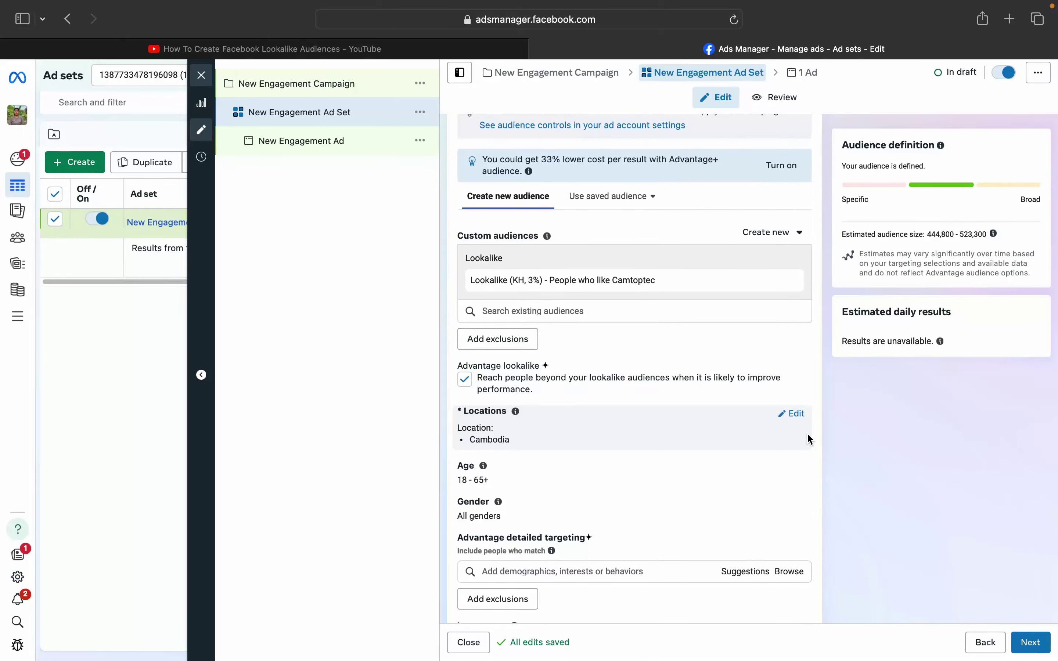
scroll(991, 258, "up", 3)
scroll(990, 258, "up", 3)
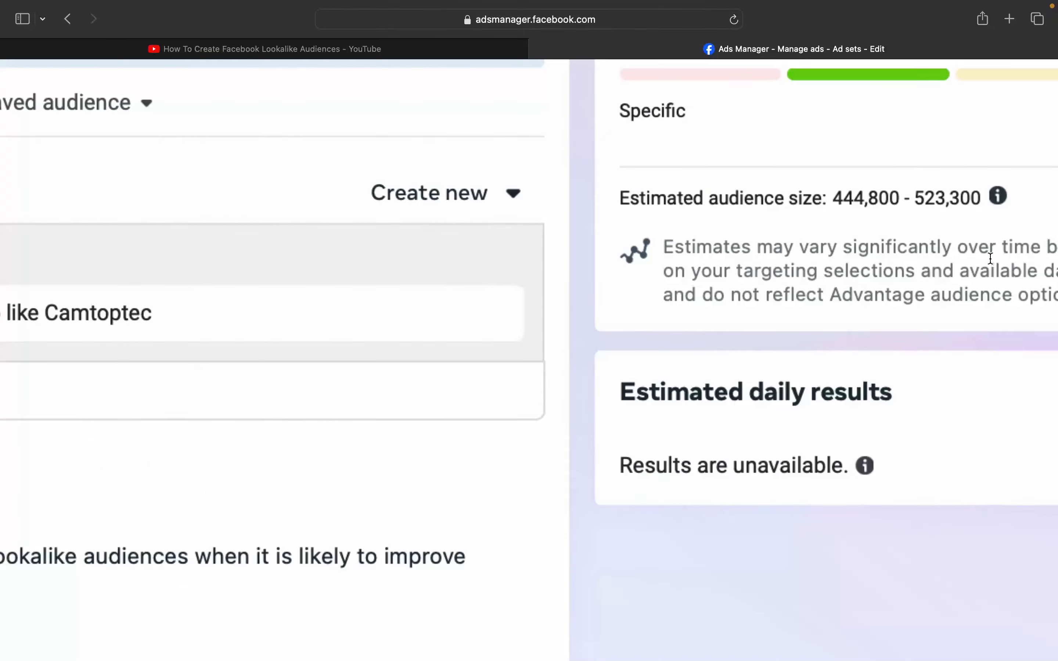
scroll(991, 258, "down", 6)
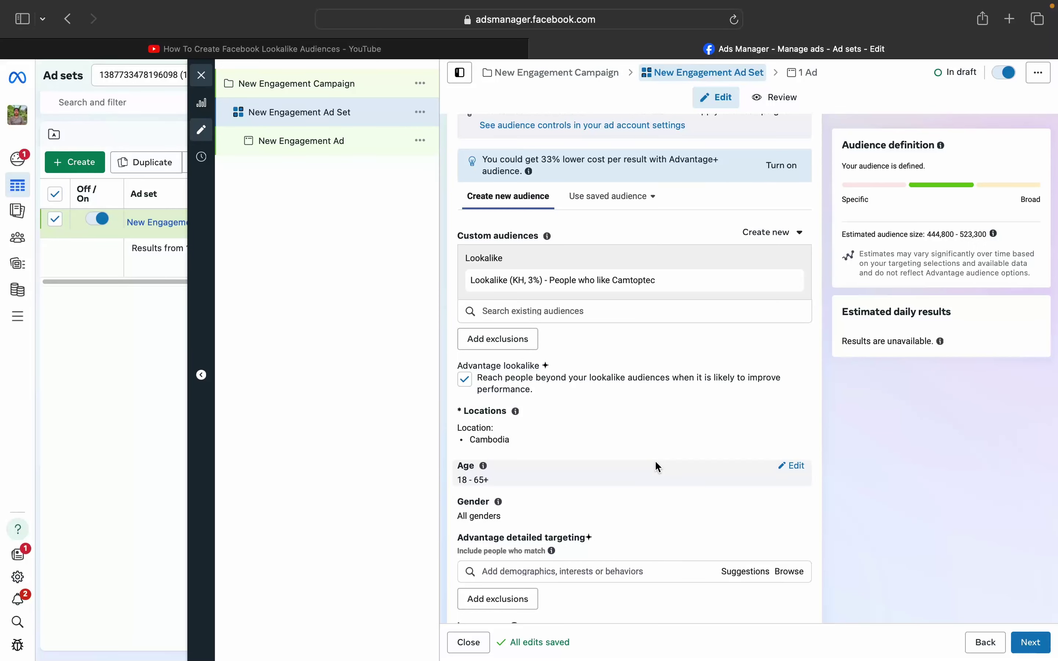
scroll(743, 429, "down", 1)
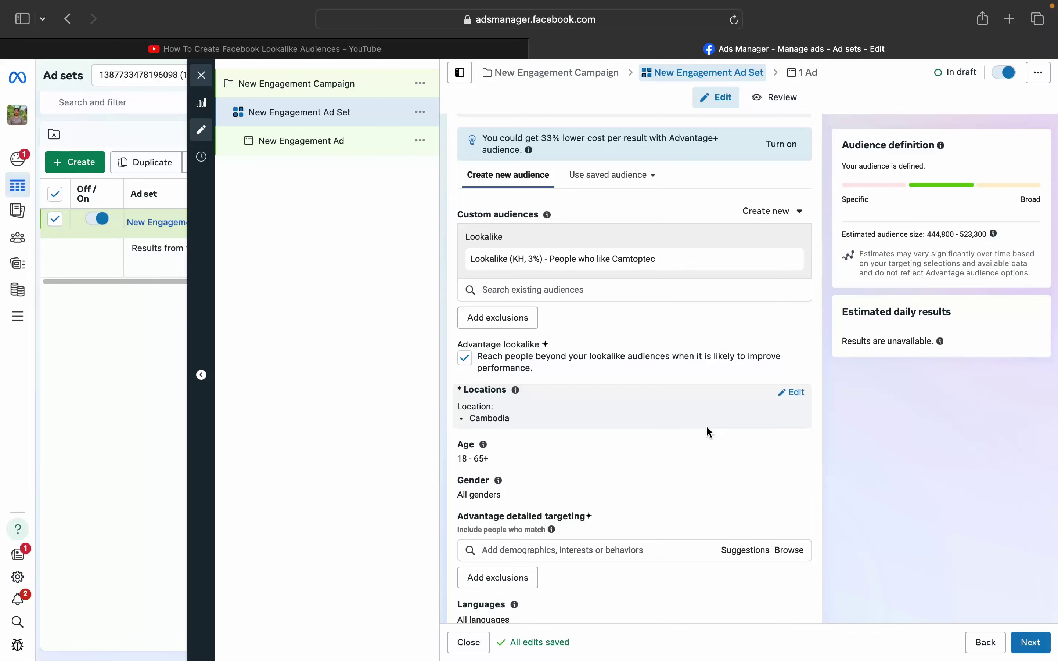
scroll(709, 432, "up", 3)
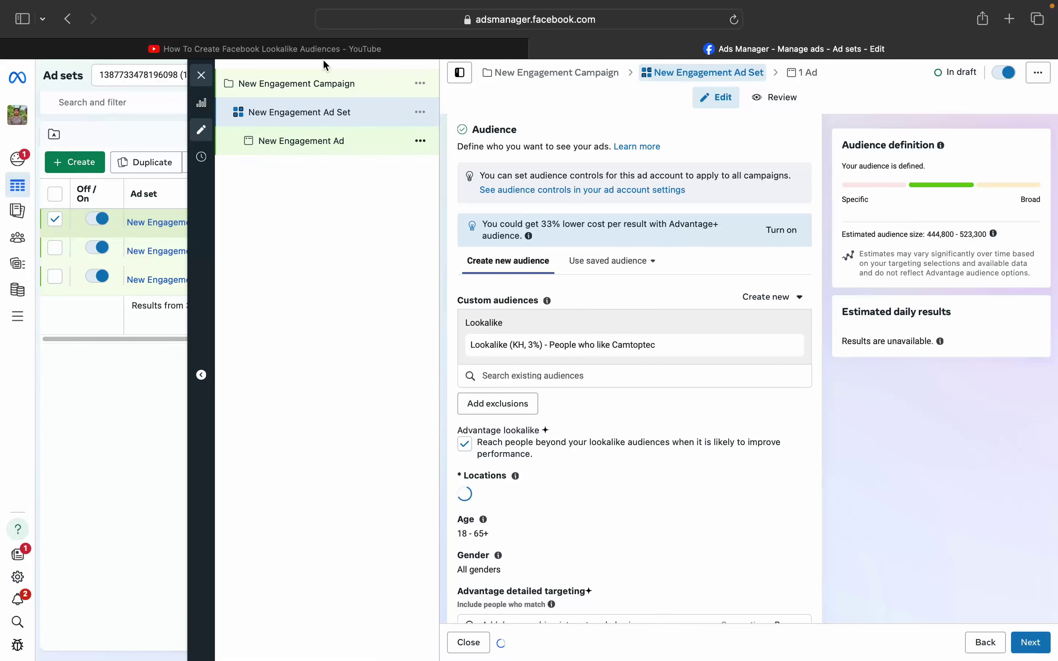
Review the New Engagement Campaign settings and the New Engagement Ad Set from its conversion location through budget, audience and placements
left_click(342, 89)
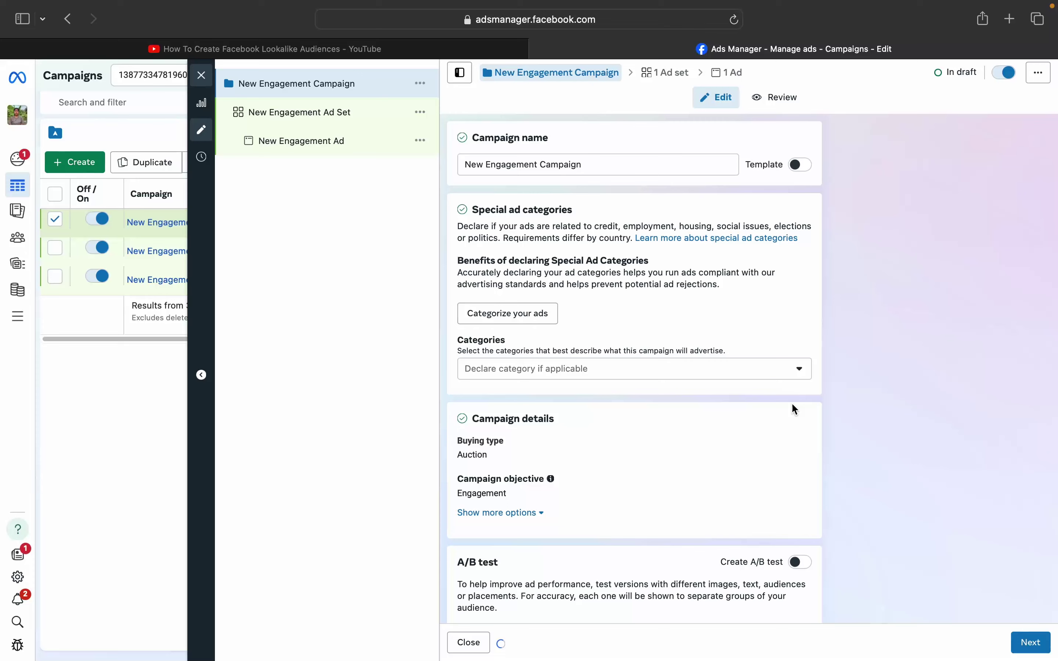
scroll(796, 410, "down", 3)
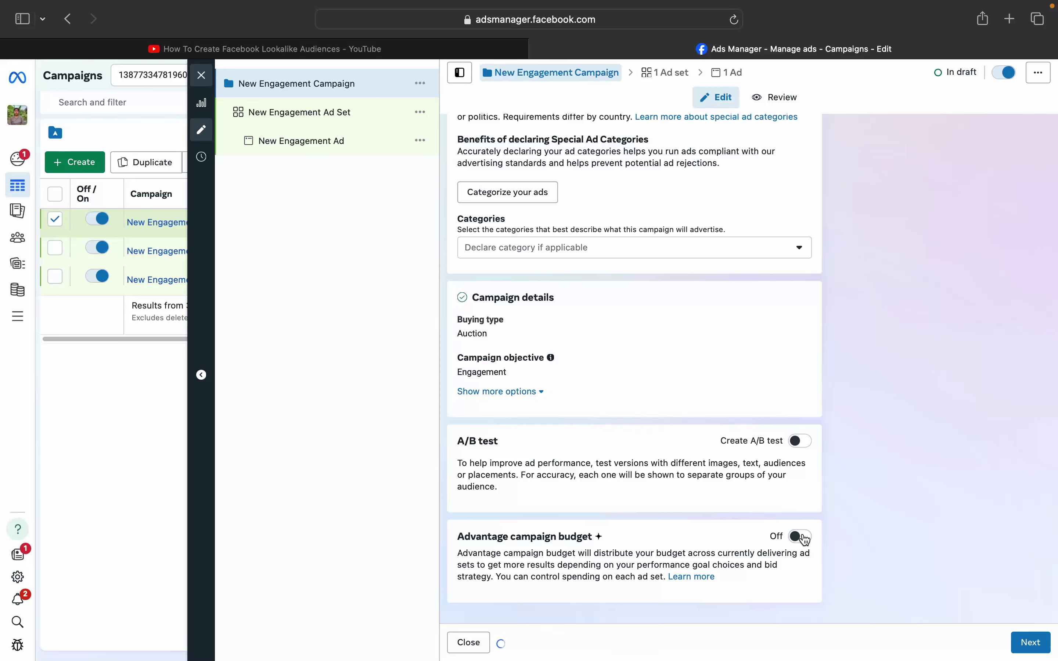
left_click(305, 110)
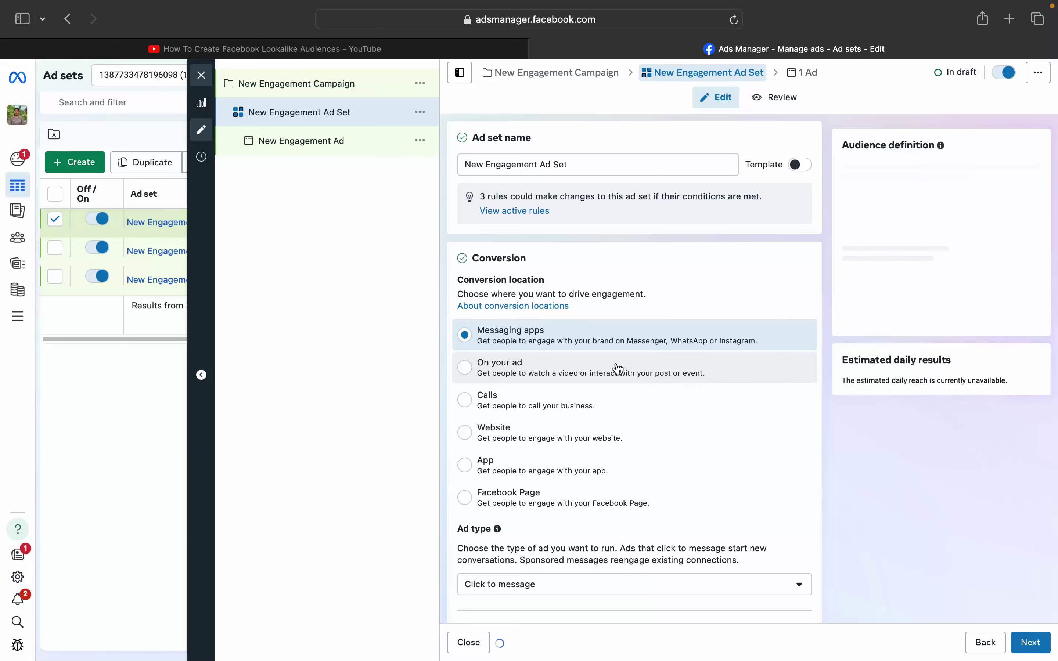
scroll(619, 370, "down", 4)
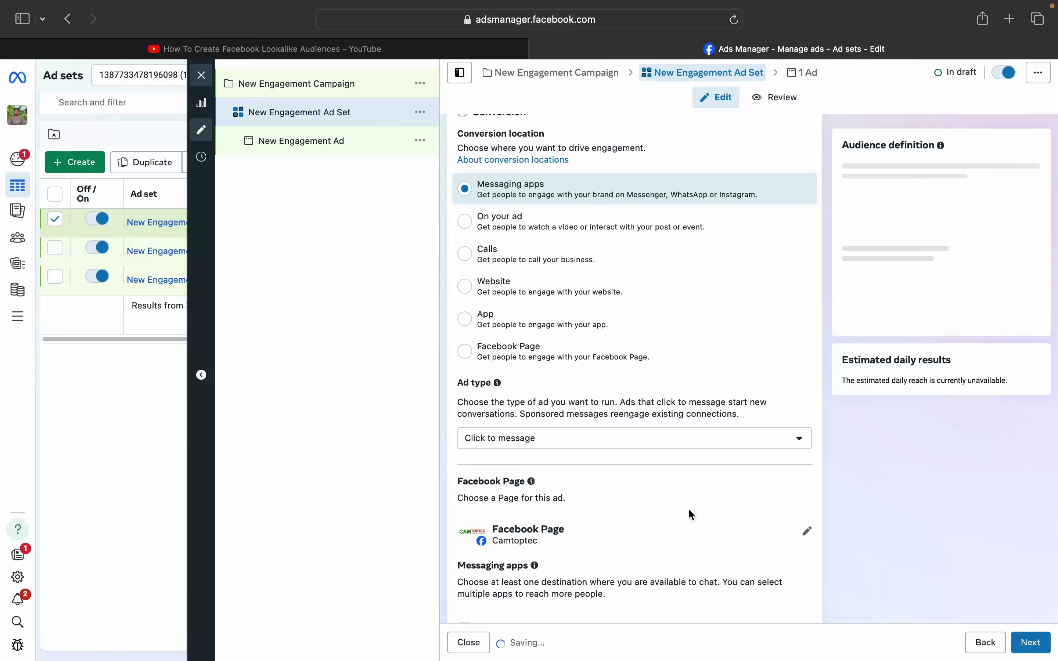
scroll(649, 436, "down", 15)
scroll(650, 437, "down", 12)
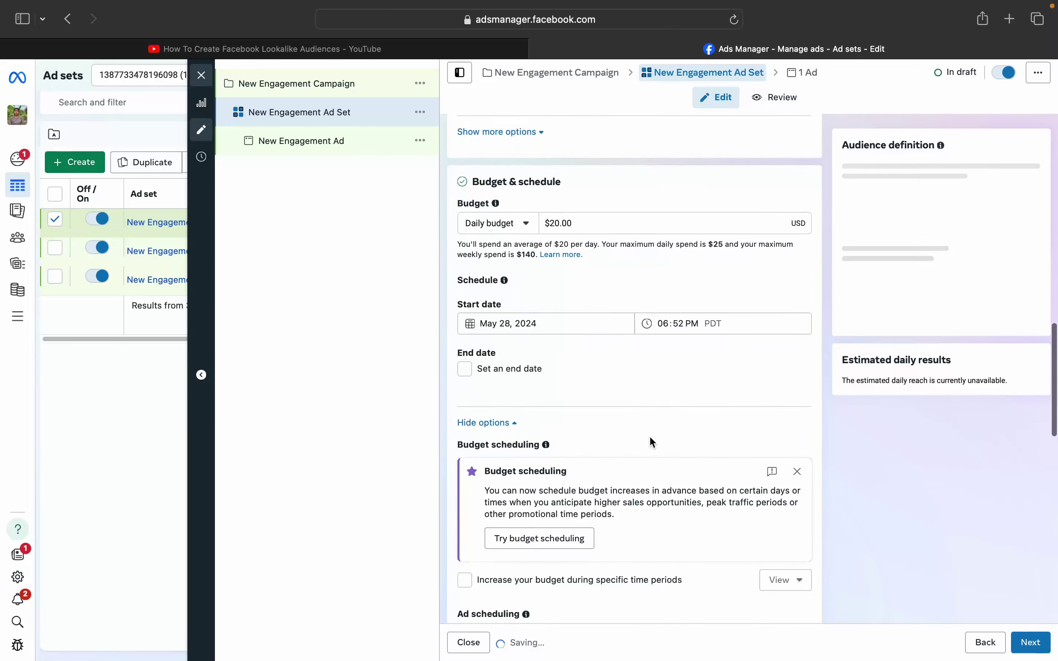
scroll(649, 436, "down", 8)
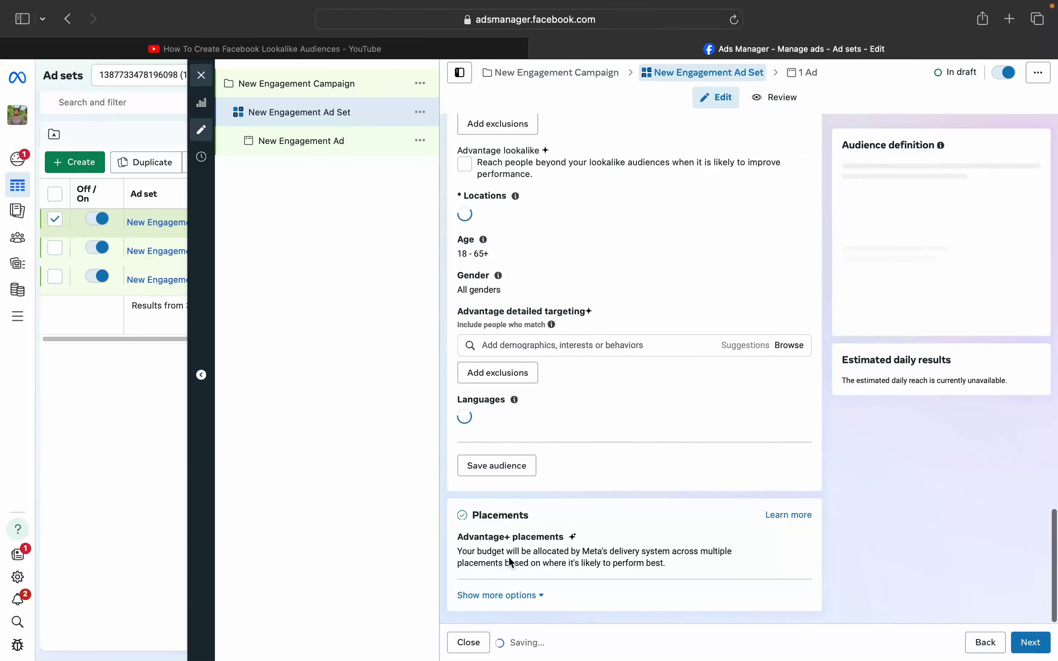
Open the New Engagement Ad and examine its ad setup, creative, call to action and tracking settings
left_click(324, 154)
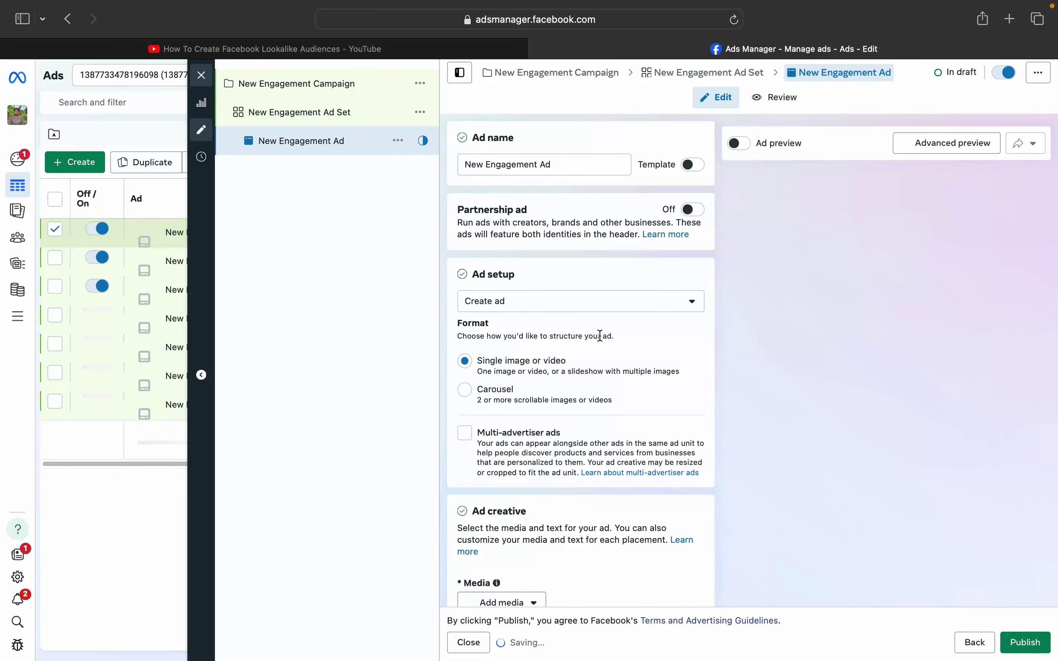
scroll(618, 411, "down", 3)
scroll(620, 412, "down", 3)
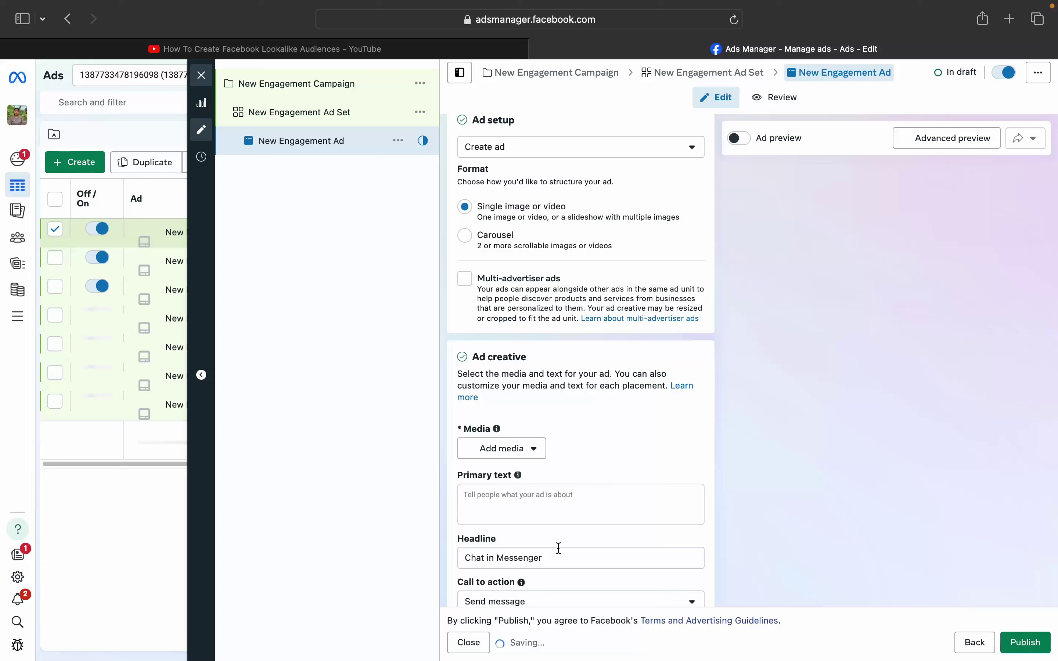
scroll(611, 476, "down", 3)
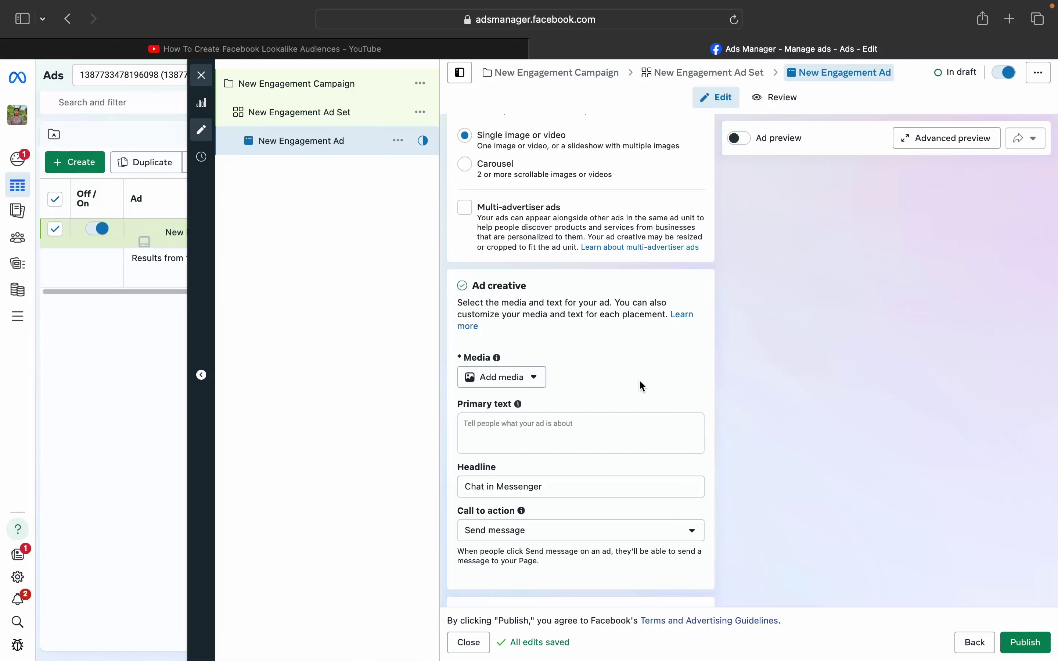
scroll(640, 381, "down", 7)
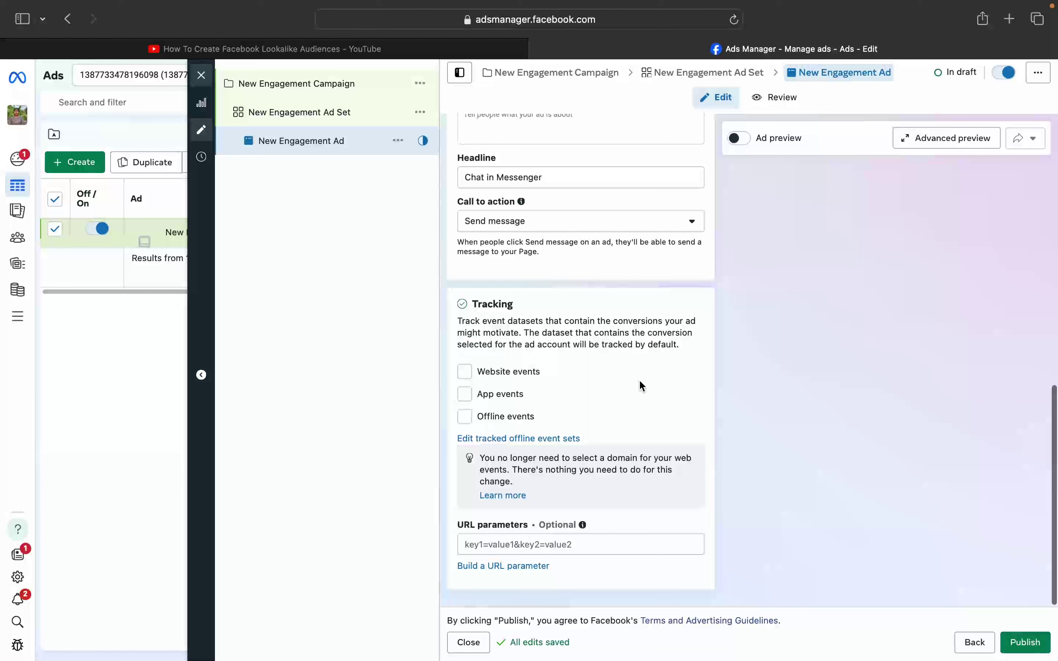